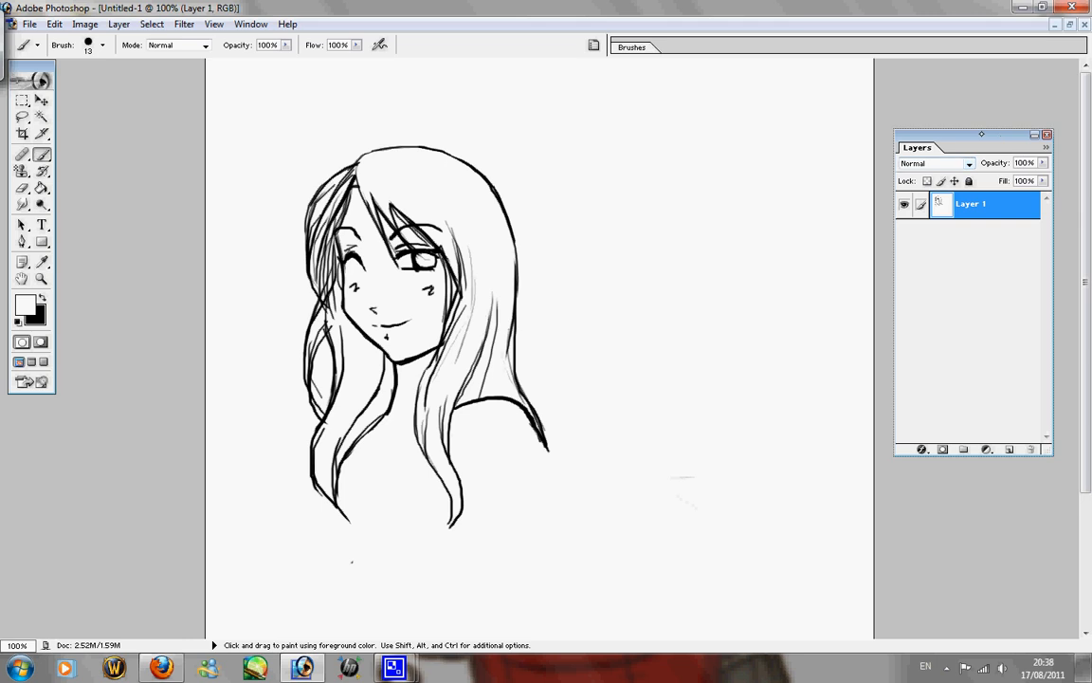
- Add a new layer above the sketch, name it "hair" and set its blending mode to Multiply
left_click_drag(1001, 137, 978, 135)
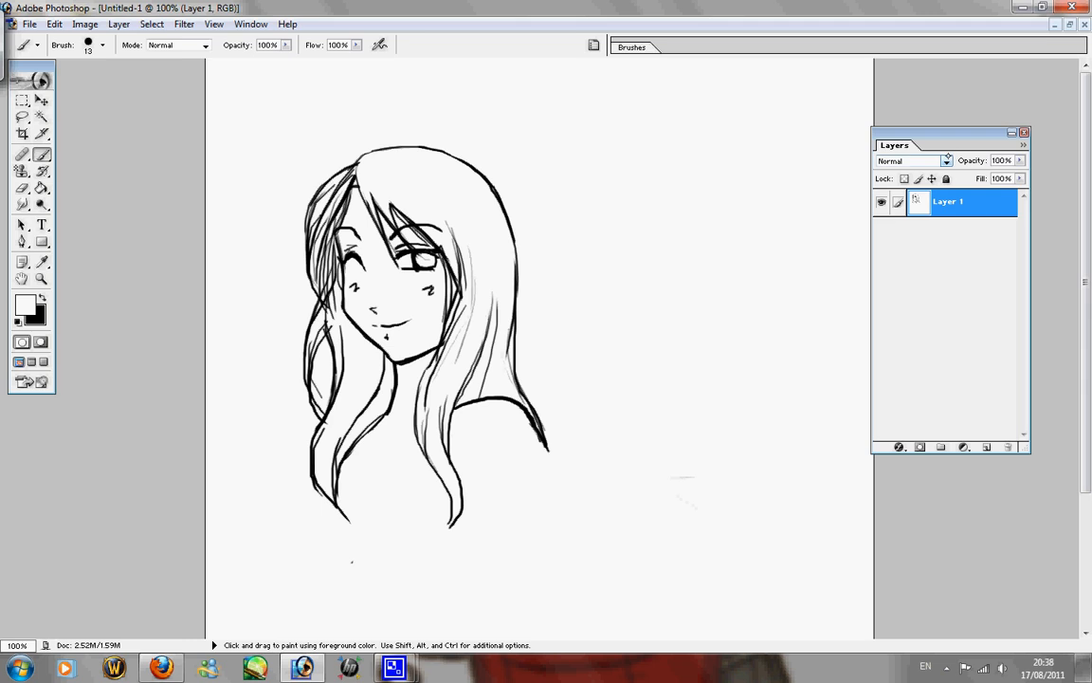
left_click(986, 447)
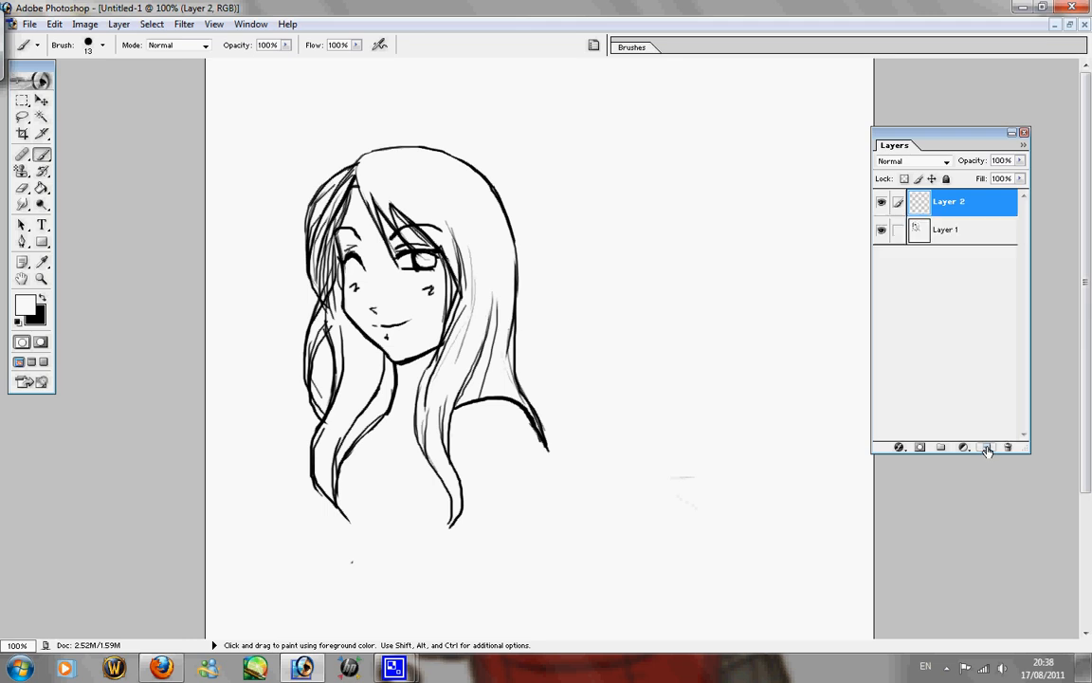
double_click(950, 203)
type("hair")
left_click(979, 201)
left_click(947, 162)
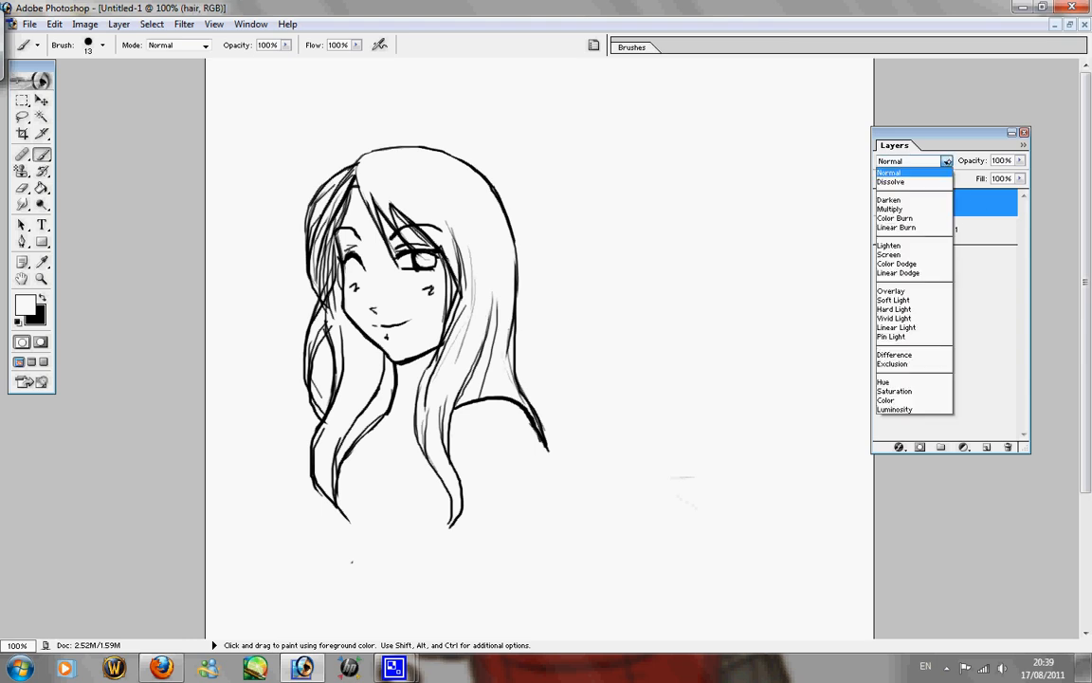
left_click(929, 207)
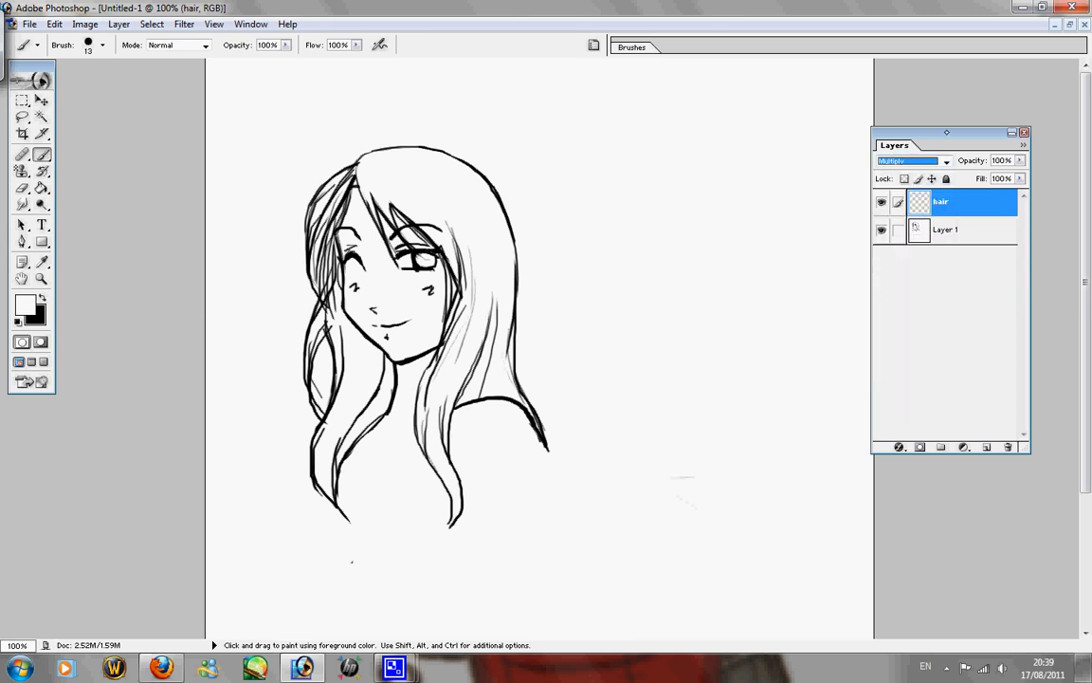
left_click_drag(952, 138, 950, 139)
- Set the foreground color to a neutral medium grey
left_click(43, 298)
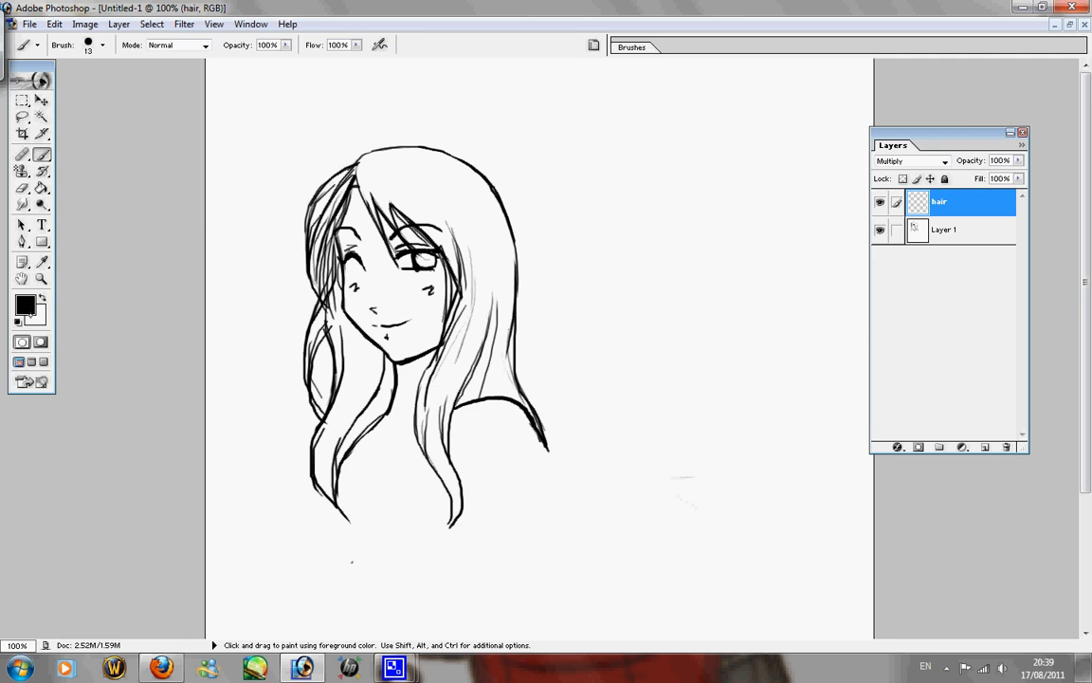
left_click(29, 309)
left_click(672, 307)
left_click(723, 306)
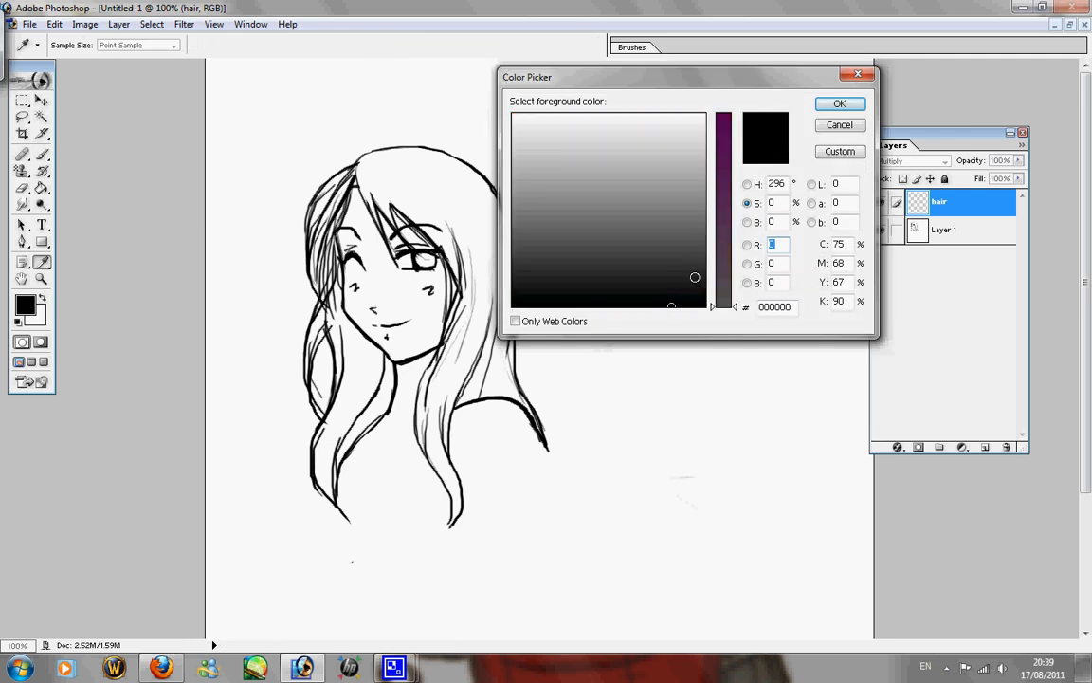
left_click(671, 222)
left_click(839, 104)
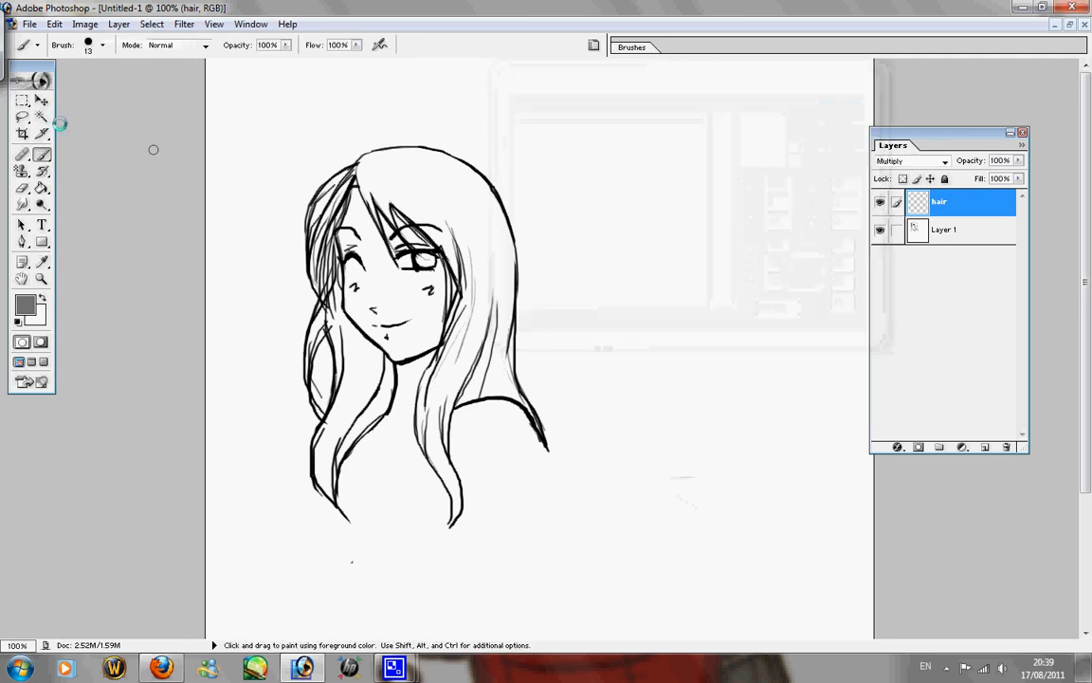
- Paint all the girl's hair flat grey on the hair layer with the hard 19 px brush
left_click(101, 44)
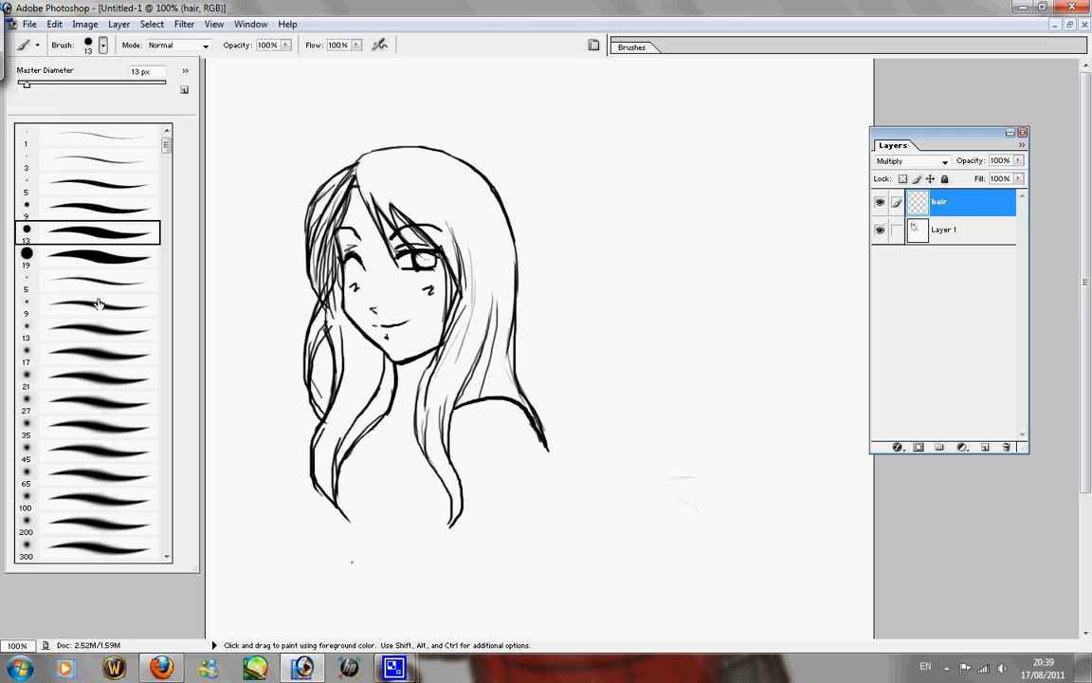
left_click(104, 252)
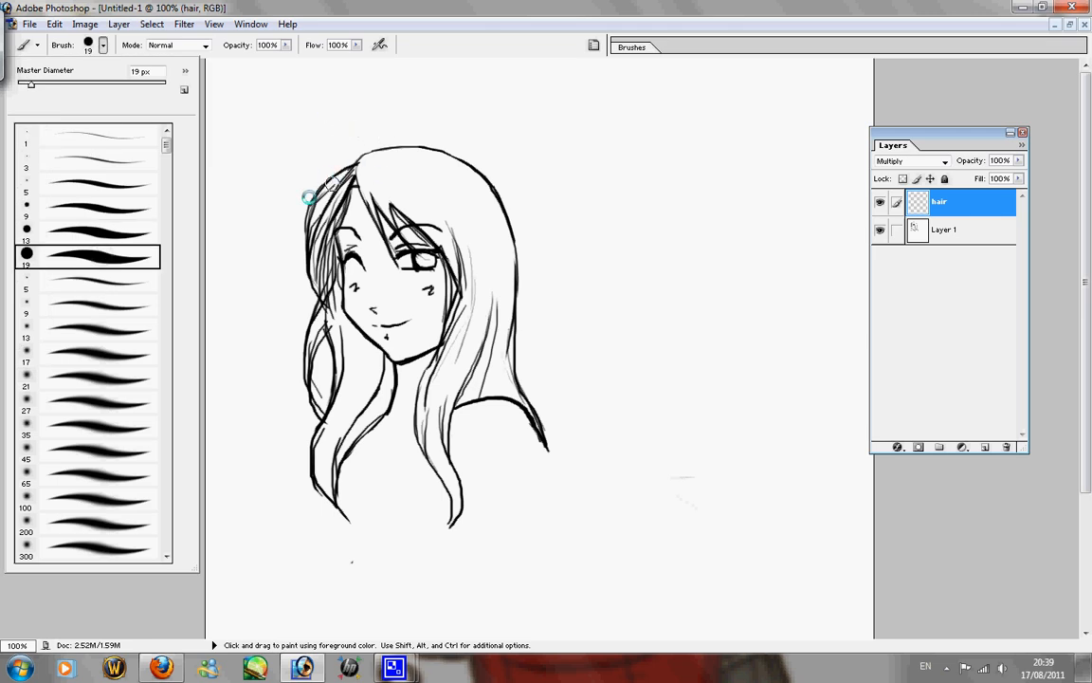
mouse_move(327, 166)
left_mouse_down()
mouse_move(311, 203)
mouse_move(343, 193)
mouse_move(330, 218)
mouse_move(345, 174)
mouse_move(303, 231)
mouse_move(335, 205)
mouse_move(317, 228)
mouse_move(348, 157)
mouse_move(357, 181)
mouse_move(316, 265)
mouse_move(316, 237)
mouse_move(313, 287)
mouse_move(331, 248)
left_mouse_up()
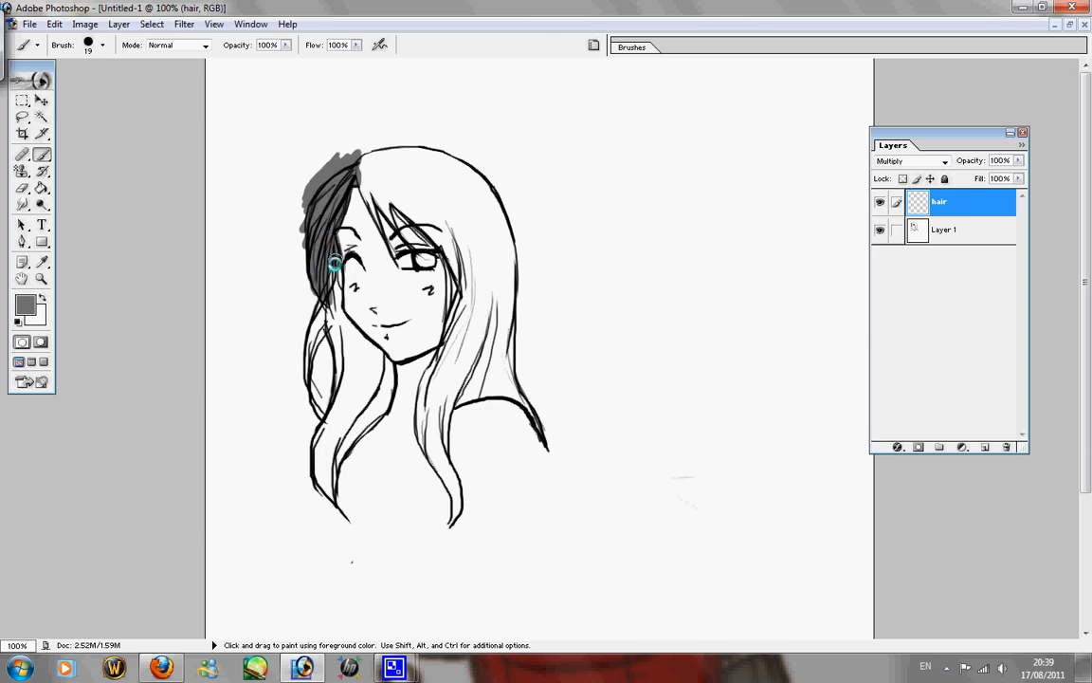
mouse_move(335, 264)
left_mouse_down()
mouse_move(337, 291)
mouse_move(323, 310)
mouse_move(335, 295)
mouse_move(339, 304)
left_mouse_up()
mouse_move(333, 309)
left_mouse_down()
mouse_move(307, 372)
mouse_move(324, 424)
mouse_move(312, 378)
mouse_move(327, 318)
mouse_move(342, 365)
mouse_move(333, 325)
mouse_move(366, 359)
mouse_move(340, 316)
mouse_move(390, 379)
mouse_move(379, 420)
mouse_move(324, 486)
mouse_move(312, 459)
mouse_move(319, 474)
mouse_move(341, 423)
mouse_move(340, 438)
mouse_move(356, 420)
mouse_move(374, 363)
mouse_move(363, 383)
mouse_move(354, 362)
mouse_move(342, 406)
left_mouse_up()
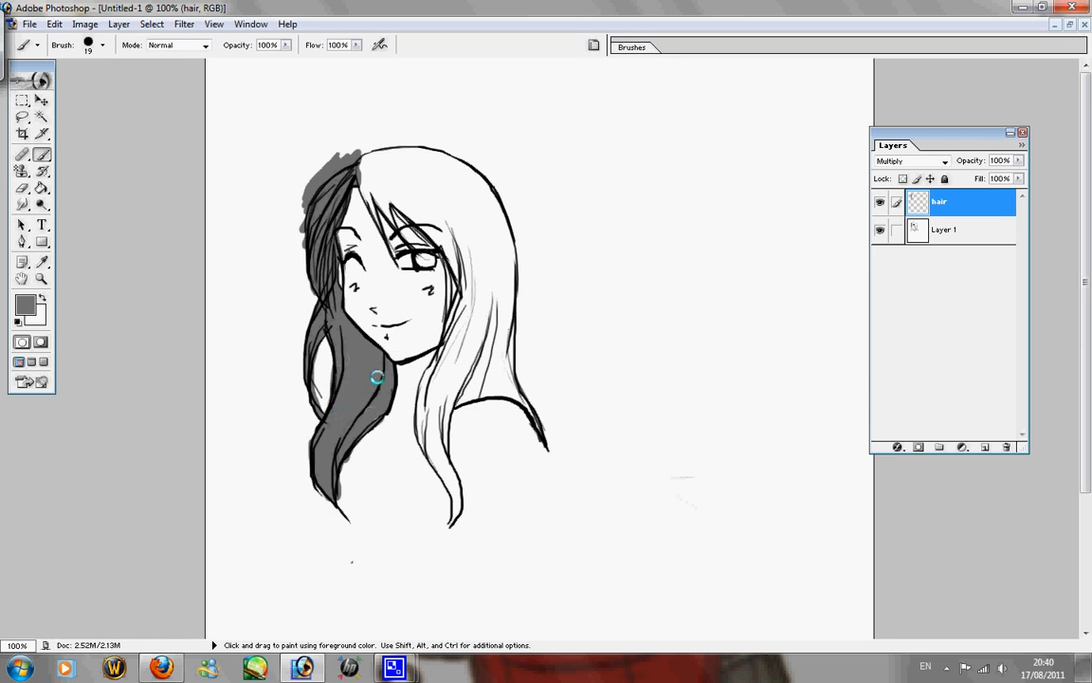
mouse_move(367, 197)
left_mouse_down()
mouse_move(381, 230)
mouse_move(367, 196)
mouse_move(393, 225)
mouse_move(380, 192)
mouse_move(395, 229)
mouse_move(379, 189)
mouse_move(400, 212)
mouse_move(374, 206)
mouse_move(394, 203)
mouse_move(436, 243)
mouse_move(434, 201)
mouse_move(466, 275)
mouse_move(440, 244)
mouse_move(455, 281)
mouse_move(449, 311)
mouse_move(438, 219)
mouse_move(371, 194)
mouse_move(362, 170)
mouse_move(388, 152)
mouse_move(434, 159)
mouse_move(420, 154)
mouse_move(446, 166)
mouse_move(396, 165)
mouse_move(394, 176)
mouse_move(429, 192)
mouse_move(429, 157)
mouse_move(453, 152)
mouse_move(474, 180)
mouse_move(460, 185)
mouse_move(488, 198)
mouse_move(487, 187)
mouse_move(507, 268)
mouse_move(495, 275)
mouse_move(458, 178)
mouse_move(491, 227)
mouse_move(467, 287)
mouse_move(493, 286)
mouse_move(499, 263)
mouse_move(501, 314)
mouse_move(499, 222)
mouse_move(502, 360)
mouse_move(534, 419)
mouse_move(447, 358)
mouse_move(419, 359)
mouse_move(477, 360)
mouse_move(477, 298)
mouse_move(490, 383)
mouse_move(480, 319)
mouse_move(495, 329)
mouse_move(498, 384)
mouse_move(463, 304)
mouse_move(475, 293)
mouse_move(464, 287)
mouse_move(447, 356)
mouse_move(434, 317)
mouse_move(445, 317)
mouse_move(454, 381)
mouse_move(458, 373)
mouse_move(435, 408)
mouse_move(429, 451)
mouse_move(425, 398)
mouse_move(433, 367)
mouse_move(431, 434)
mouse_move(455, 521)
mouse_move(442, 470)
left_mouse_up()
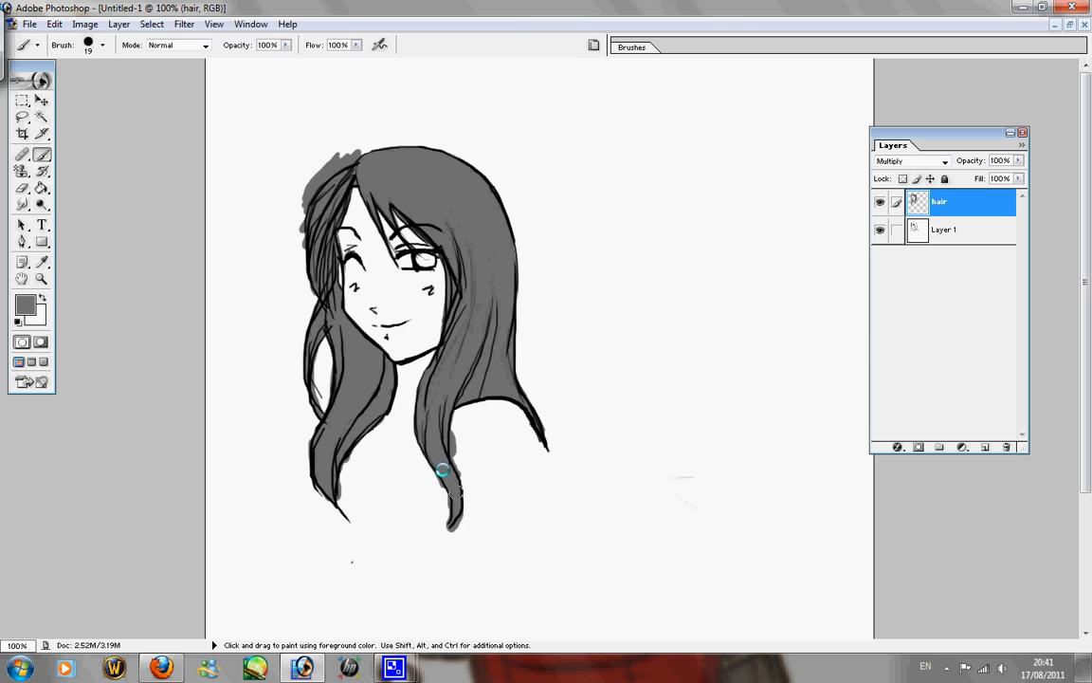
- Erase the grey that spills outside the hair outline, using the 13 px eraser
left_click(21, 186)
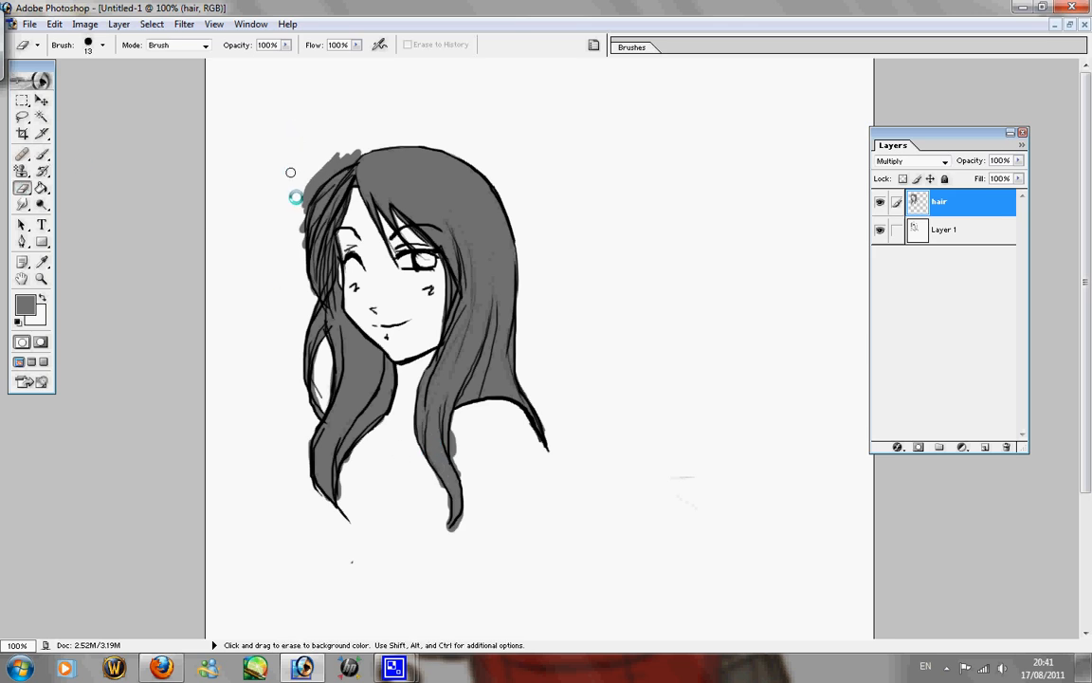
mouse_move(291, 173)
left_mouse_down()
mouse_move(301, 214)
mouse_move(313, 181)
mouse_move(306, 199)
mouse_move(361, 149)
mouse_move(314, 179)
mouse_move(347, 150)
left_mouse_up()
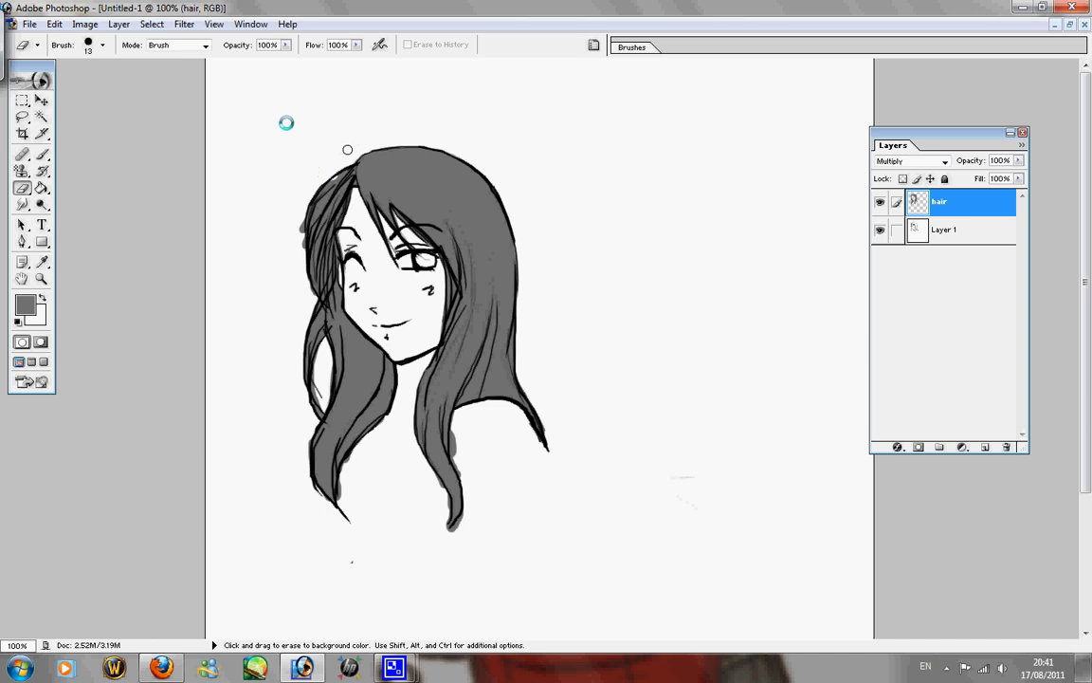
left_click(42, 154)
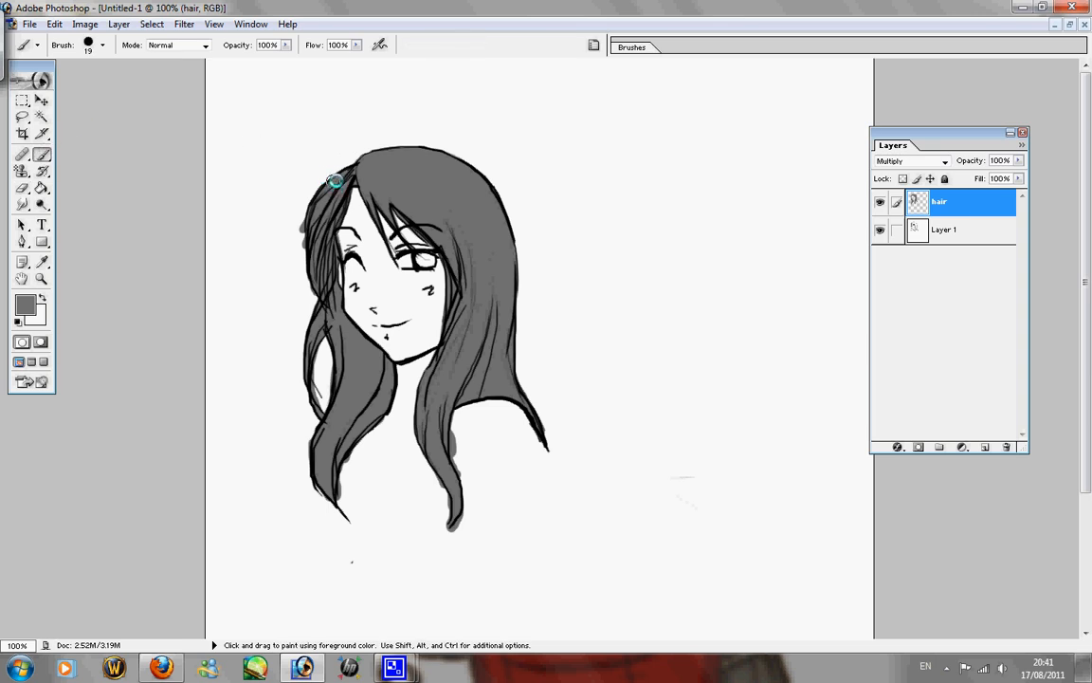
key("e")
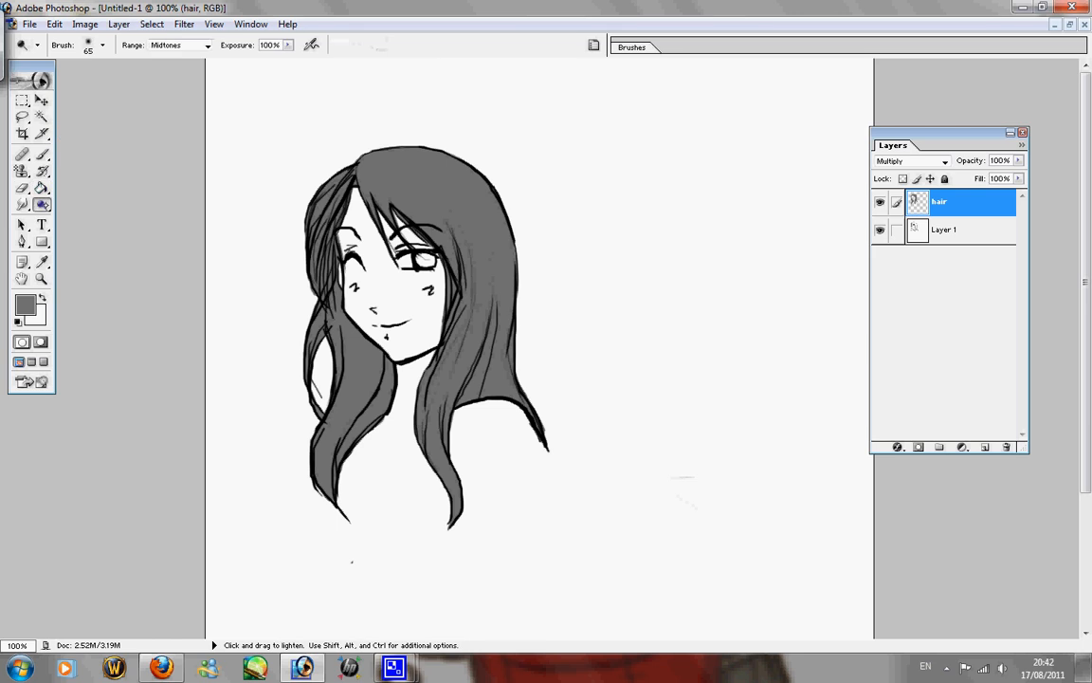
- Darken the hair with the Burn tool and a soft 200 px brush, leaving lighter bands across the locks
left_click(41, 204)
left_click(86, 211)
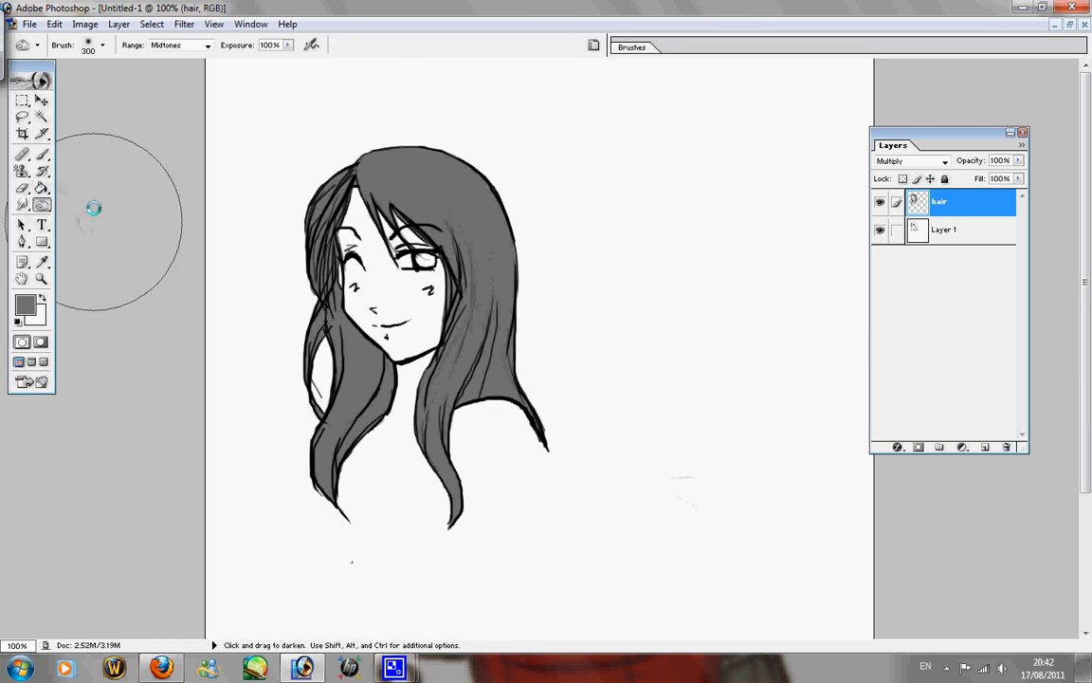
left_click(91, 44)
left_click(104, 474)
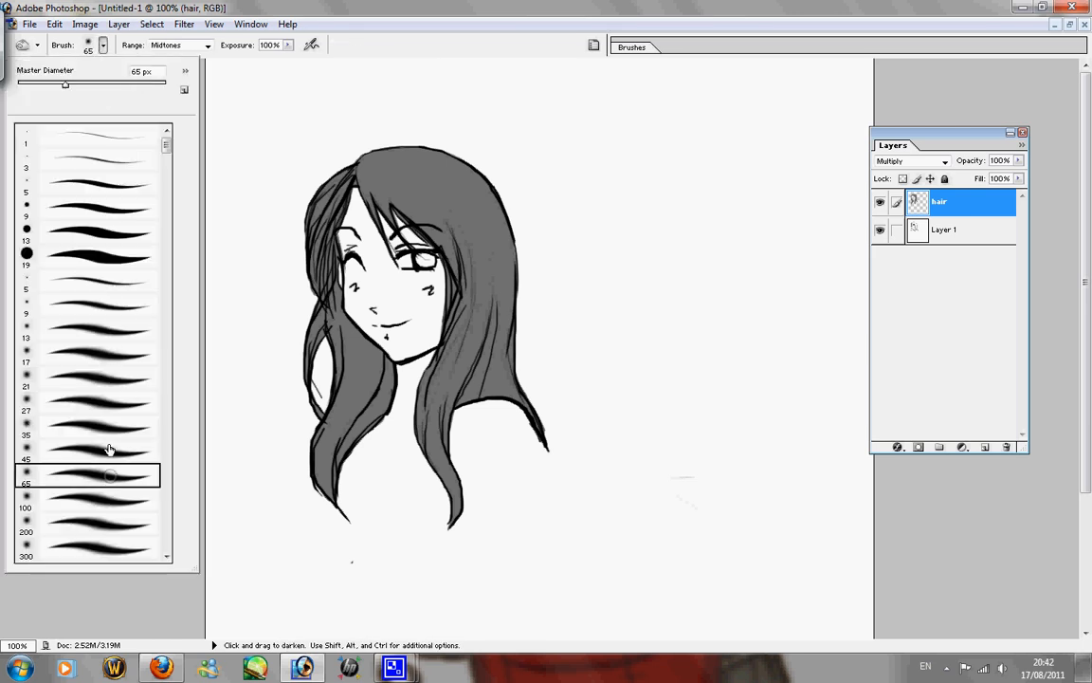
left_click(103, 45)
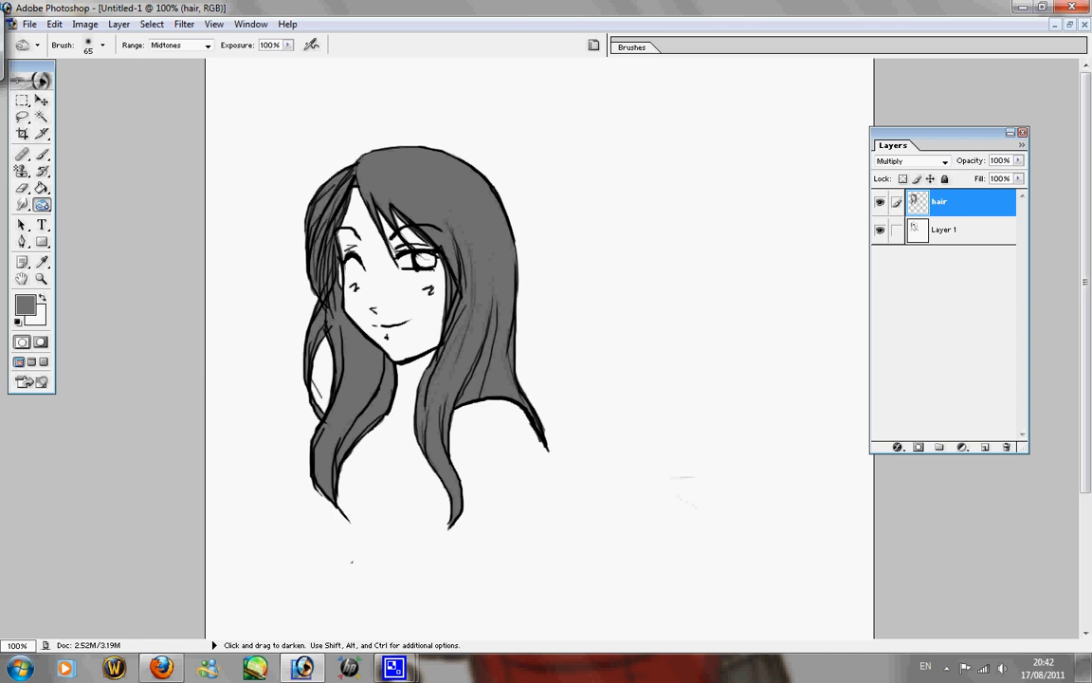
left_click(103, 45)
left_click(95, 519)
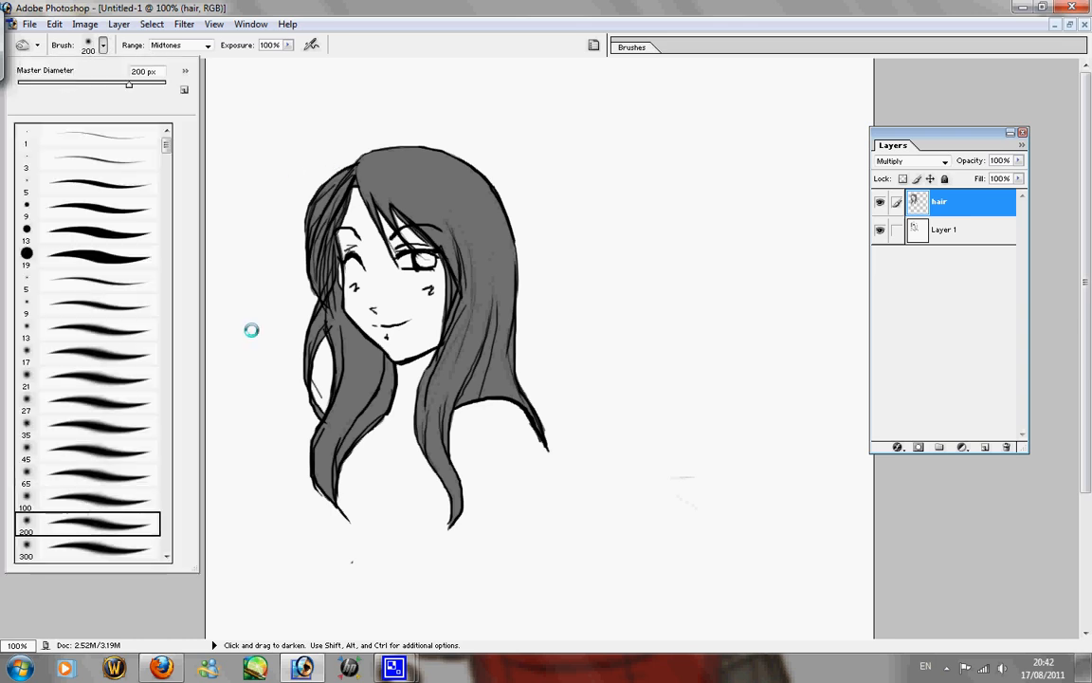
left_click(363, 249)
mouse_move(364, 248)
left_mouse_down()
mouse_move(417, 246)
mouse_move(500, 195)
mouse_move(440, 241)
mouse_move(329, 253)
mouse_move(306, 237)
mouse_move(404, 260)
mouse_move(496, 204)
mouse_move(496, 122)
mouse_move(328, 163)
mouse_move(454, 149)
mouse_move(526, 333)
mouse_move(539, 308)
mouse_move(468, 352)
mouse_move(420, 351)
mouse_move(507, 346)
mouse_move(543, 319)
mouse_move(490, 352)
mouse_move(383, 364)
mouse_move(297, 347)
mouse_move(398, 368)
mouse_move(400, 357)
mouse_move(347, 365)
mouse_move(317, 353)
mouse_move(461, 340)
mouse_move(425, 360)
mouse_move(502, 330)
mouse_move(512, 262)
mouse_move(329, 224)
mouse_move(310, 234)
mouse_move(442, 242)
mouse_move(472, 219)
mouse_move(432, 168)
mouse_move(367, 148)
mouse_move(435, 147)
mouse_move(467, 228)
mouse_move(472, 424)
mouse_move(501, 414)
mouse_move(528, 433)
mouse_move(493, 411)
mouse_move(462, 429)
mouse_move(474, 498)
mouse_move(462, 506)
mouse_move(474, 461)
mouse_move(455, 474)
mouse_move(355, 419)
mouse_move(335, 432)
mouse_move(363, 441)
mouse_move(350, 380)
left_mouse_up()
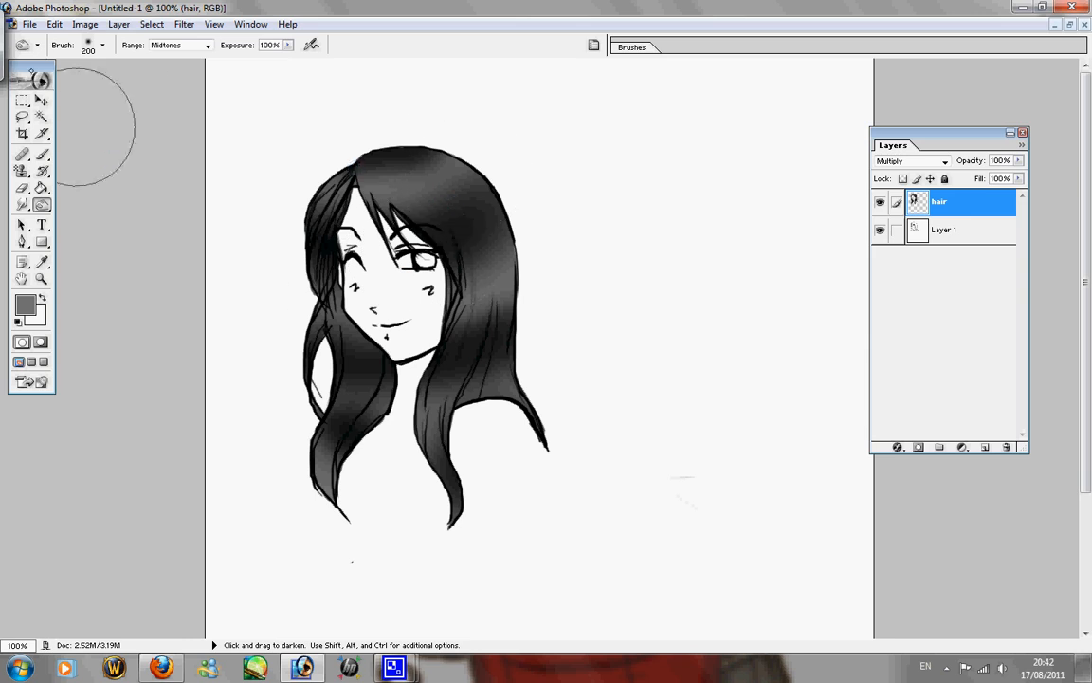
- Burn dark strands along the hair's flow on both sides of the face with a soft 27 px brush
left_click(100, 45)
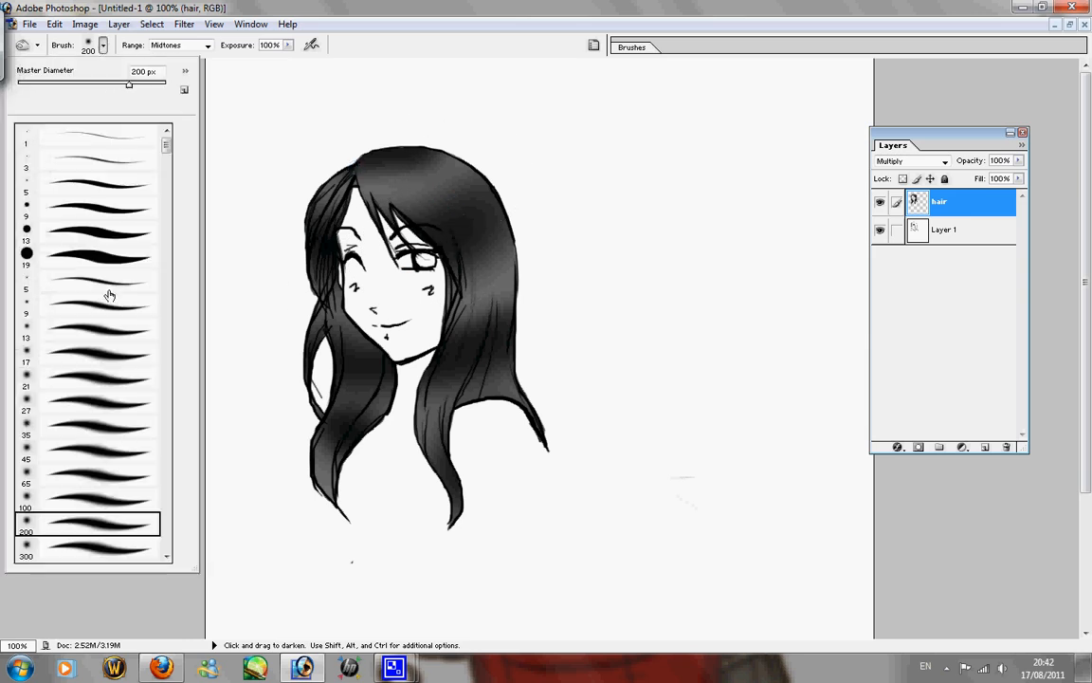
left_click(95, 406)
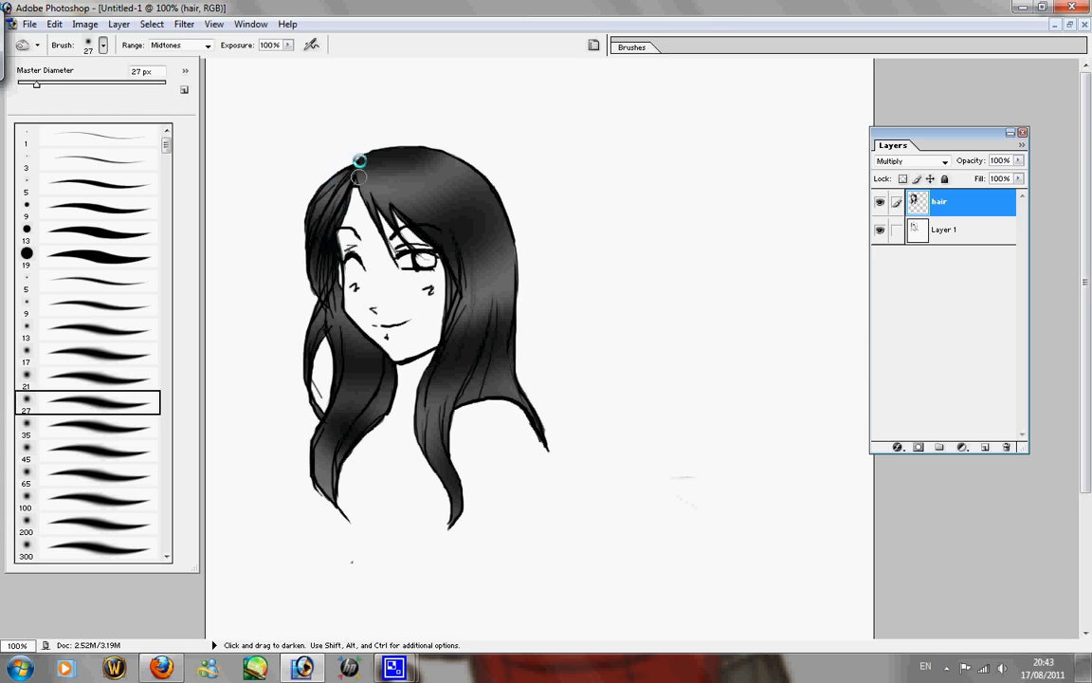
mouse_move(371, 208)
left_mouse_down()
mouse_move(354, 151)
mouse_move(414, 231)
mouse_move(390, 273)
mouse_move(402, 175)
mouse_move(437, 227)
mouse_move(351, 149)
mouse_move(429, 188)
mouse_move(376, 131)
mouse_move(418, 161)
mouse_move(417, 144)
mouse_move(428, 144)
mouse_move(492, 224)
mouse_move(495, 361)
mouse_move(521, 390)
mouse_move(459, 416)
mouse_move(446, 371)
mouse_move(432, 392)
mouse_move(441, 332)
mouse_move(426, 379)
mouse_move(439, 362)
mouse_move(447, 470)
mouse_move(460, 326)
mouse_move(441, 344)
mouse_move(448, 256)
mouse_move(456, 324)
mouse_move(471, 215)
mouse_move(478, 285)
mouse_move(481, 209)
mouse_move(490, 357)
mouse_move(483, 193)
mouse_move(509, 244)
mouse_move(478, 213)
mouse_move(459, 229)
mouse_move(463, 295)
mouse_move(431, 465)
mouse_move(436, 419)
mouse_move(475, 349)
mouse_move(502, 407)
left_mouse_up()
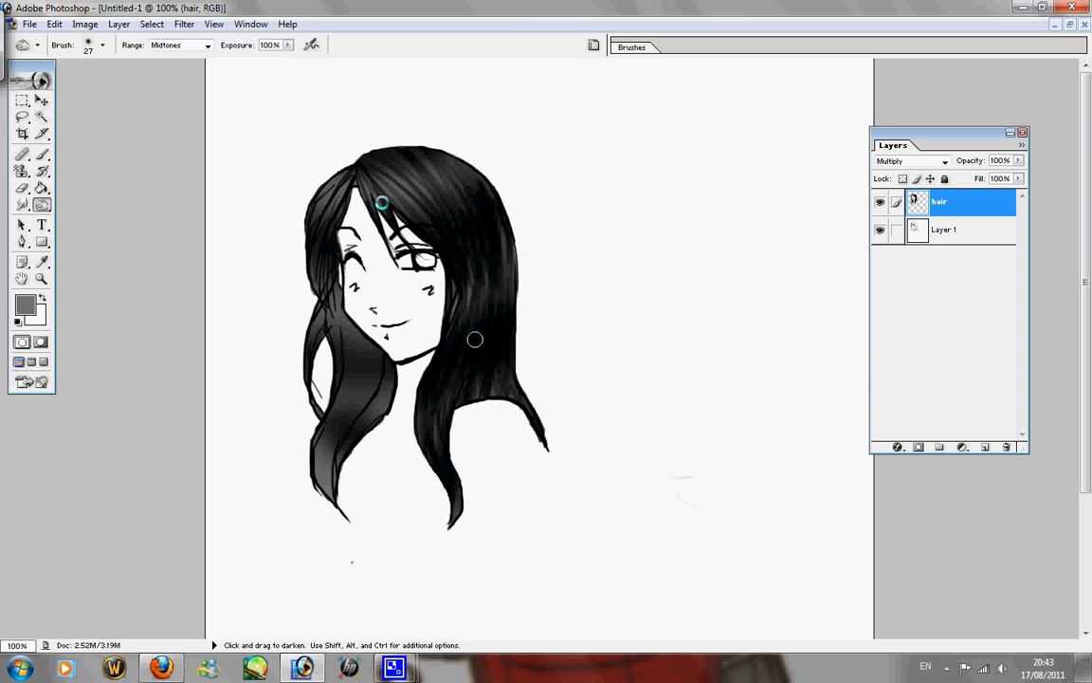
mouse_move(355, 191)
left_mouse_down()
mouse_move(316, 257)
mouse_move(330, 197)
mouse_move(304, 235)
mouse_move(337, 187)
mouse_move(314, 287)
mouse_move(328, 272)
mouse_move(311, 310)
mouse_move(333, 276)
mouse_move(308, 325)
mouse_move(332, 310)
mouse_move(327, 413)
mouse_move(346, 317)
mouse_move(317, 441)
mouse_move(346, 341)
mouse_move(336, 419)
mouse_move(344, 408)
mouse_move(317, 484)
mouse_move(332, 523)
mouse_move(334, 431)
mouse_move(369, 377)
mouse_move(352, 442)
mouse_move(391, 392)
mouse_move(393, 342)
mouse_move(353, 443)
mouse_move(392, 330)
mouse_move(339, 467)
mouse_move(374, 381)
mouse_move(338, 410)
mouse_move(343, 275)
mouse_move(335, 373)
mouse_move(329, 254)
mouse_move(307, 291)
left_mouse_up()
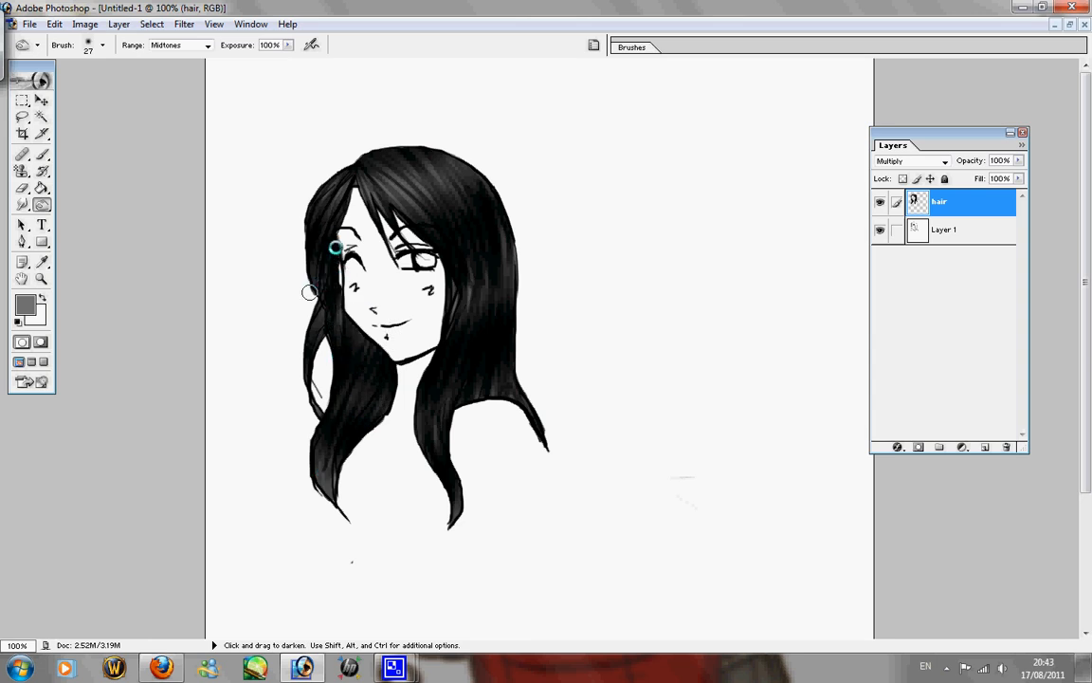
mouse_move(411, 211)
left_mouse_down()
mouse_move(441, 359)
mouse_move(485, 275)
mouse_move(448, 256)
mouse_move(442, 354)
mouse_move(457, 271)
mouse_move(435, 326)
mouse_move(471, 236)
mouse_move(454, 364)
mouse_move(477, 215)
mouse_move(478, 308)
mouse_move(489, 295)
mouse_move(500, 324)
mouse_move(520, 331)
mouse_move(516, 357)
mouse_move(543, 425)
mouse_move(507, 356)
mouse_move(510, 402)
mouse_move(474, 371)
left_mouse_up()
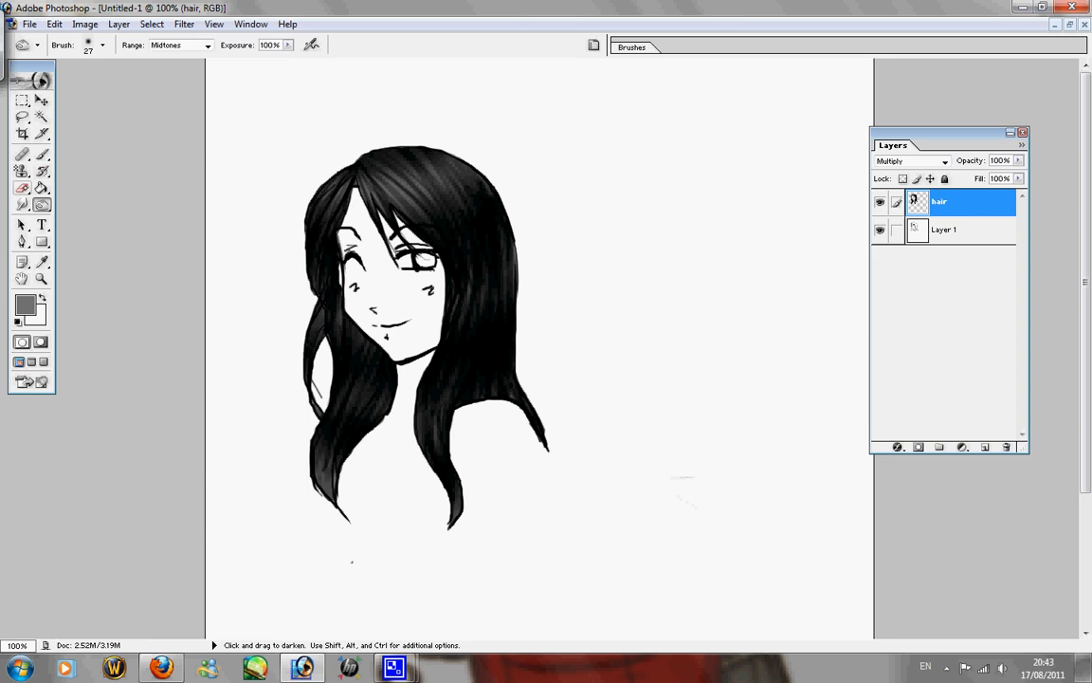
- Add shiny highlight bands across the crown, side hair and lower locks with the Dodge tool at 65 px
left_click(22, 204)
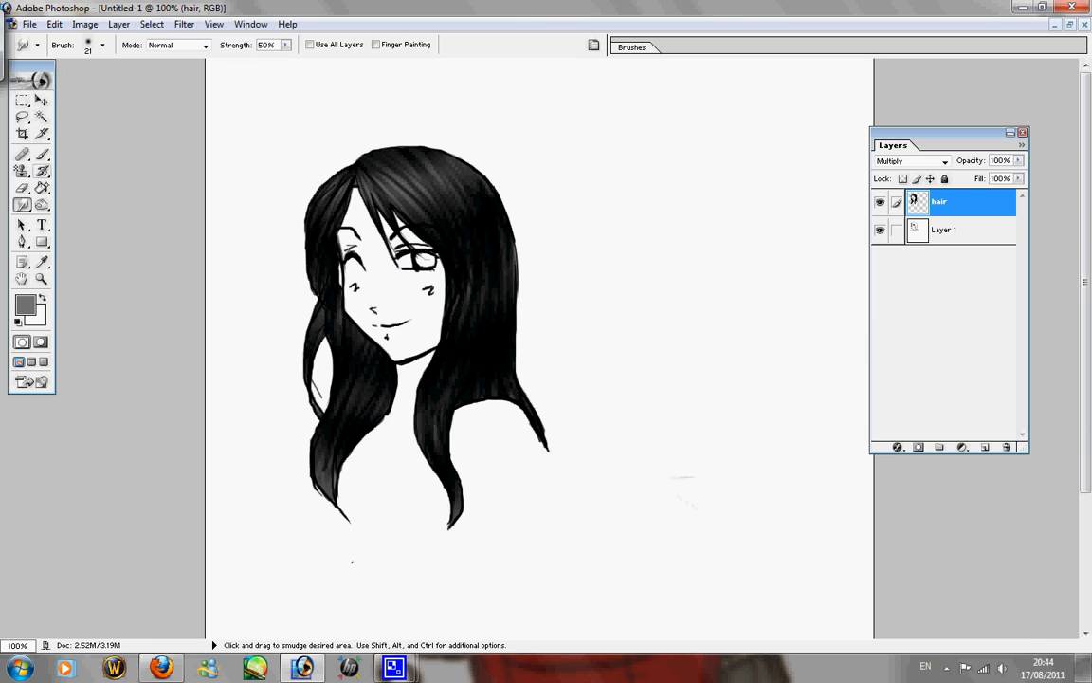
left_click(42, 204)
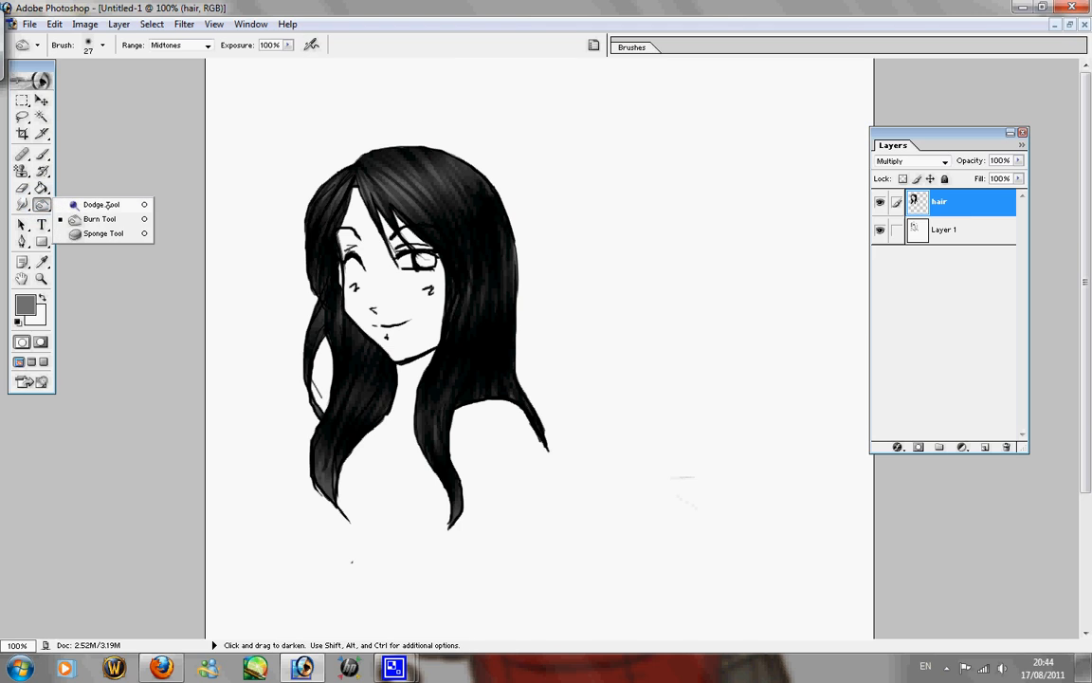
left_click(86, 204)
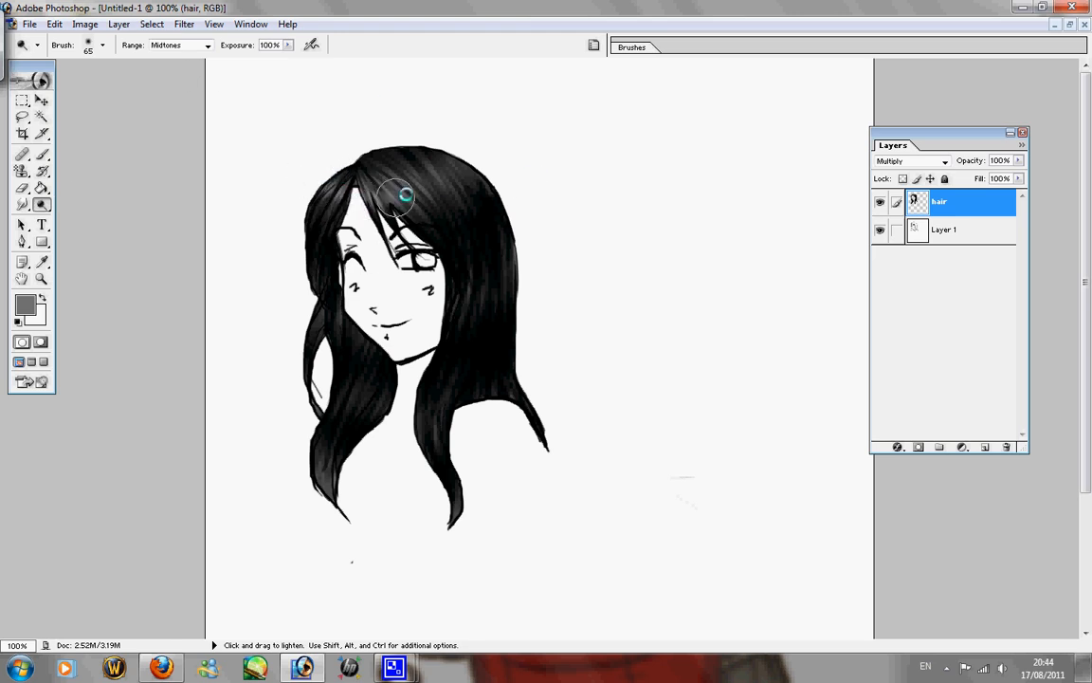
mouse_move(405, 194)
left_mouse_down()
mouse_move(476, 157)
mouse_move(428, 185)
mouse_move(371, 197)
mouse_move(318, 184)
mouse_move(326, 195)
mouse_move(400, 201)
mouse_move(482, 141)
left_mouse_up()
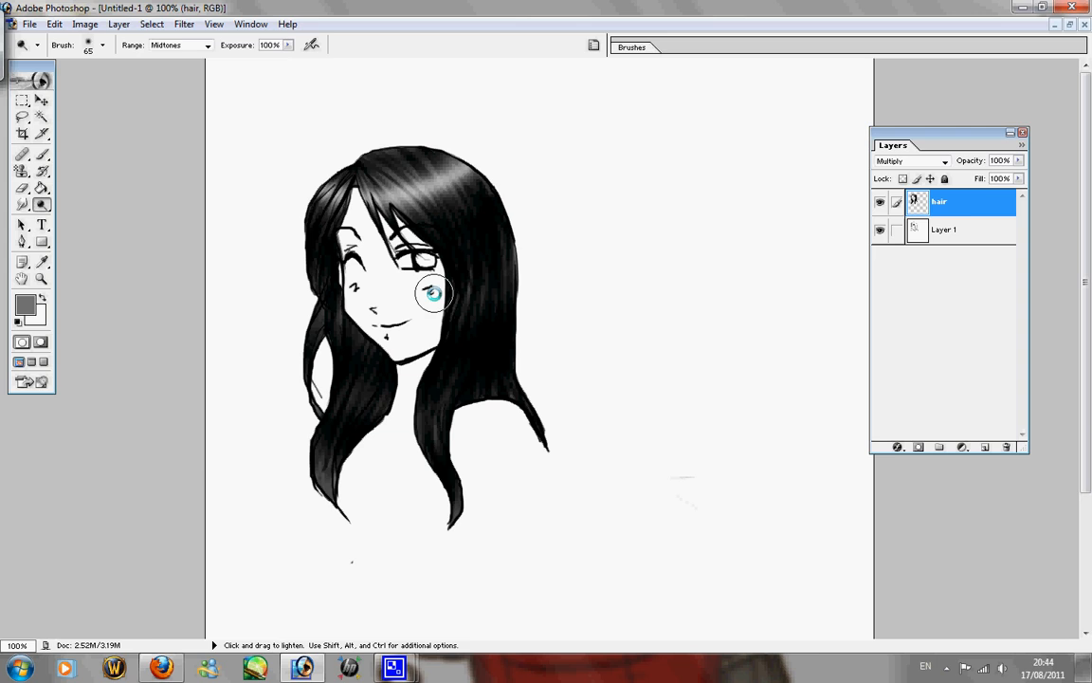
mouse_move(434, 294)
left_mouse_down()
mouse_move(477, 291)
mouse_move(522, 259)
mouse_move(473, 287)
mouse_move(453, 277)
mouse_move(510, 273)
left_mouse_up()
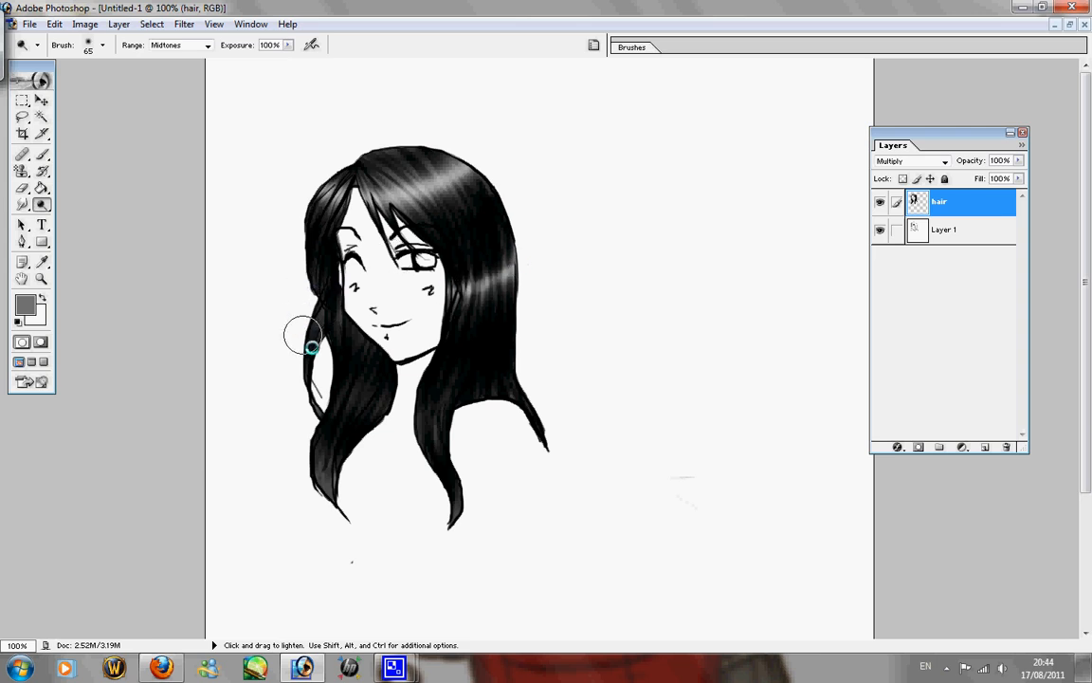
mouse_move(302, 335)
left_mouse_down()
mouse_move(343, 336)
mouse_move(328, 359)
mouse_move(383, 406)
mouse_move(340, 377)
mouse_move(331, 354)
mouse_move(374, 411)
mouse_move(381, 402)
mouse_move(308, 444)
mouse_move(336, 459)
mouse_move(312, 449)
mouse_move(329, 461)
mouse_move(335, 303)
mouse_move(306, 471)
mouse_move(318, 416)
left_mouse_up()
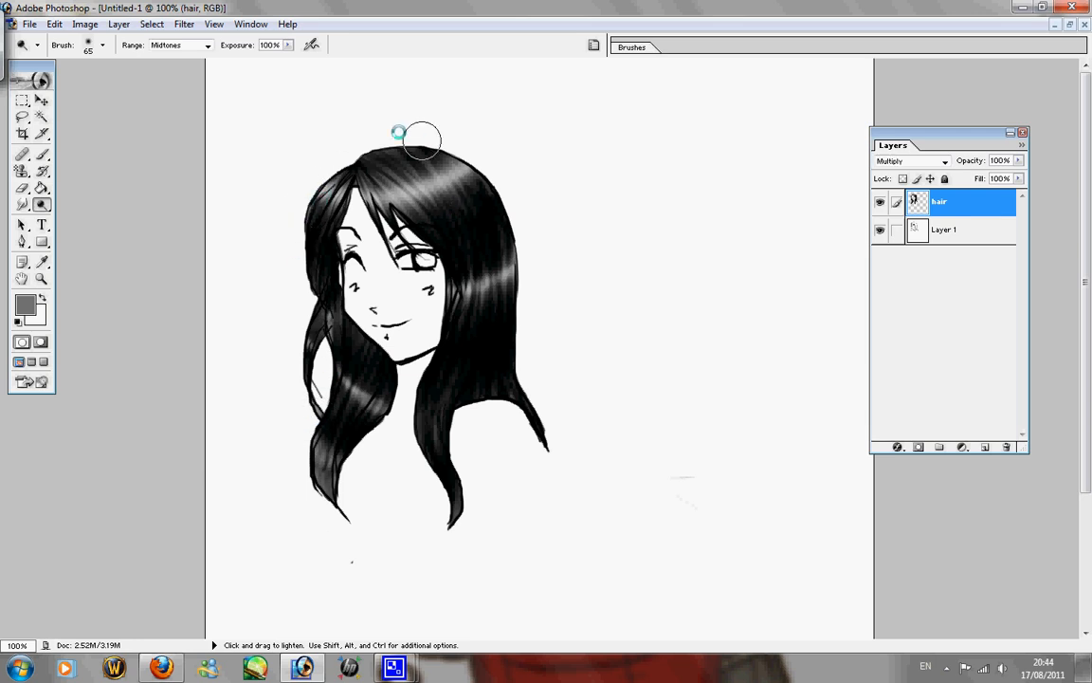
mouse_move(402, 146)
left_mouse_down()
mouse_move(462, 163)
mouse_move(504, 226)
mouse_move(495, 200)
mouse_move(536, 408)
mouse_move(482, 363)
mouse_move(442, 452)
mouse_move(415, 440)
mouse_move(448, 440)
mouse_move(409, 430)
mouse_move(436, 440)
mouse_move(447, 463)
mouse_move(441, 505)
left_mouse_up()
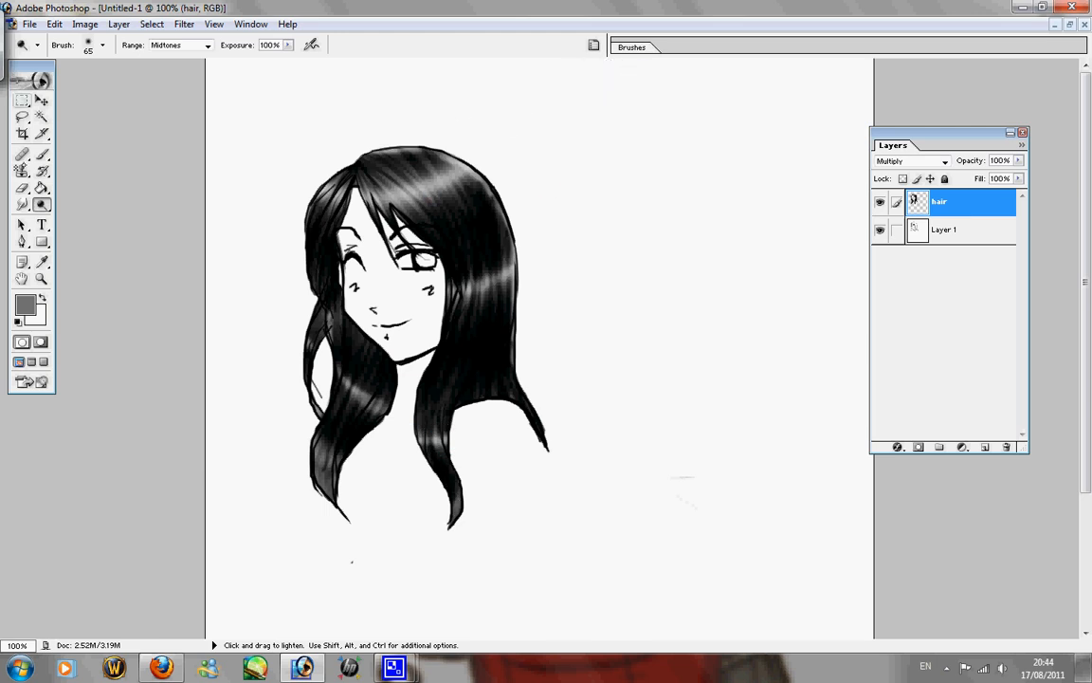
- Smudge the highlights on the crown and the long hair beside the open eye, using a 21 px brush at 50% strength
left_click(21, 204)
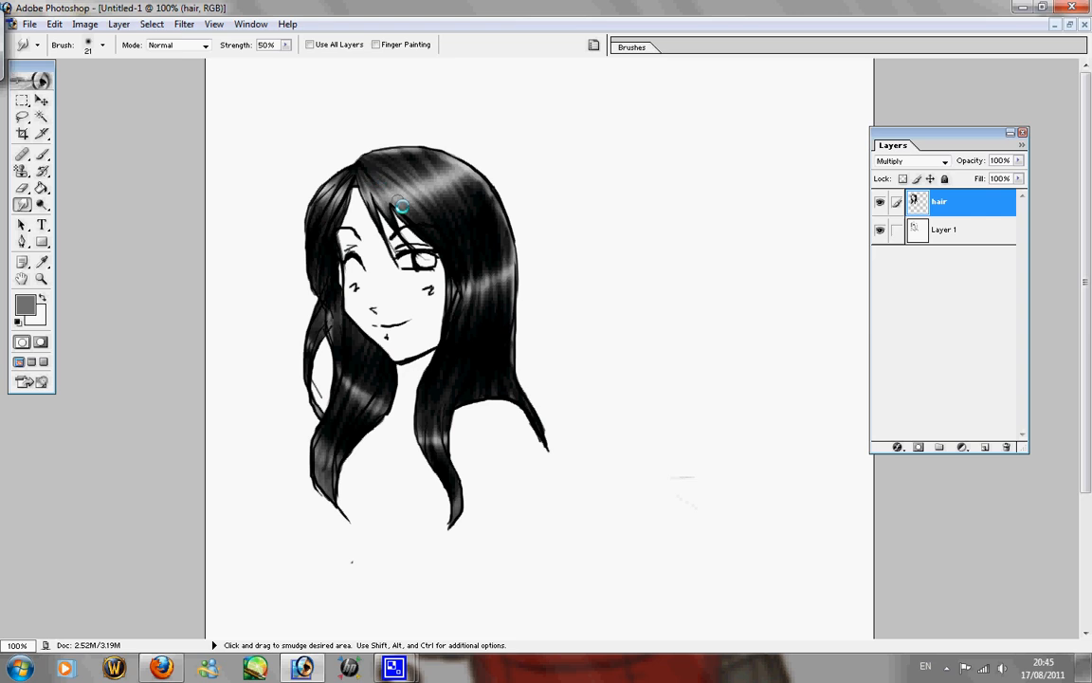
mouse_move(420, 207)
left_mouse_down()
mouse_move(451, 217)
mouse_move(415, 159)
mouse_move(466, 206)
mouse_move(450, 179)
mouse_move(469, 184)
mouse_move(446, 164)
mouse_move(482, 188)
mouse_move(445, 161)
mouse_move(472, 180)
mouse_move(469, 169)
mouse_move(475, 180)
mouse_move(445, 169)
mouse_move(466, 201)
mouse_move(427, 167)
mouse_move(443, 206)
mouse_move(427, 196)
mouse_move(418, 212)
mouse_move(389, 179)
mouse_move(396, 205)
mouse_move(379, 196)
mouse_move(386, 178)
mouse_move(447, 149)
mouse_move(480, 230)
mouse_move(479, 280)
mouse_move(445, 278)
mouse_move(451, 315)
mouse_move(460, 286)
mouse_move(472, 313)
mouse_move(482, 249)
mouse_move(493, 302)
mouse_move(496, 251)
mouse_move(509, 242)
mouse_move(494, 293)
mouse_move(490, 249)
mouse_move(491, 308)
mouse_move(484, 254)
mouse_move(475, 313)
mouse_move(468, 269)
mouse_move(451, 319)
mouse_move(472, 255)
mouse_move(494, 307)
mouse_move(506, 256)
mouse_move(516, 314)
left_mouse_up()
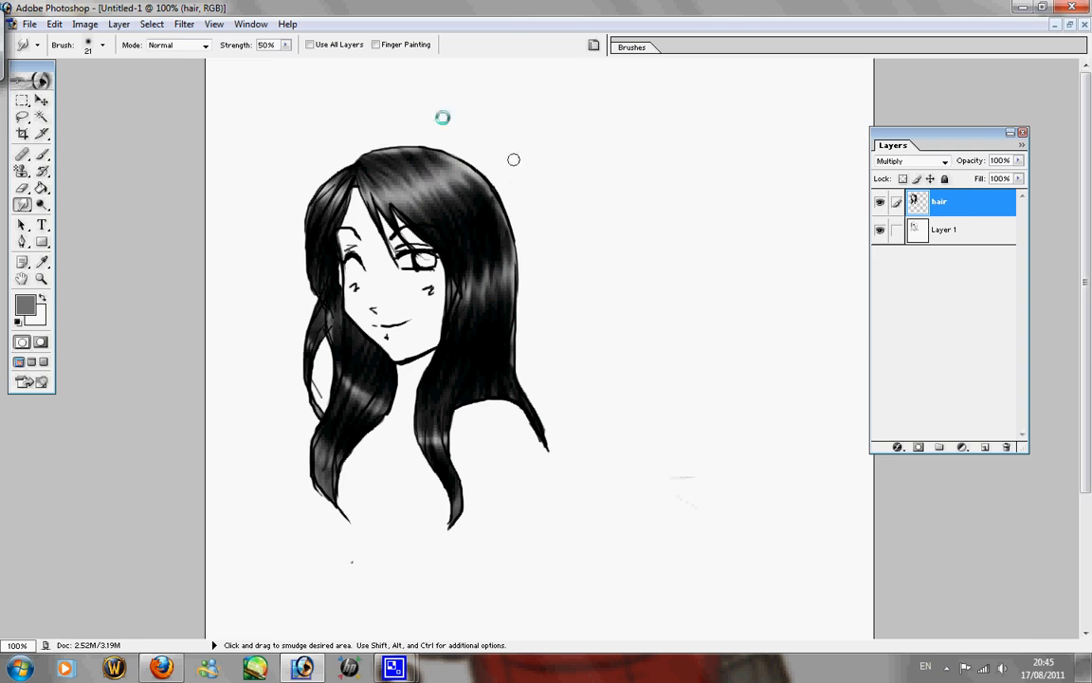
- Smudge the highlights in the hair beside the closed eye and down to the lower lock
mouse_move(322, 191)
left_mouse_down()
mouse_move(328, 233)
mouse_move(346, 176)
mouse_move(313, 216)
mouse_move(315, 207)
mouse_move(334, 178)
mouse_move(306, 360)
mouse_move(368, 359)
mouse_move(350, 405)
mouse_move(380, 369)
mouse_move(357, 418)
mouse_move(388, 383)
mouse_move(370, 429)
mouse_move(375, 370)
mouse_move(345, 418)
mouse_move(352, 395)
mouse_move(336, 408)
mouse_move(429, 403)
mouse_move(426, 460)
mouse_move(441, 401)
mouse_move(445, 457)
mouse_move(413, 411)
mouse_move(336, 462)
mouse_move(326, 428)
mouse_move(314, 472)
mouse_move(344, 425)
left_mouse_up()
mouse_move(332, 479)
left_mouse_down()
mouse_move(332, 446)
mouse_move(320, 451)
left_mouse_up()
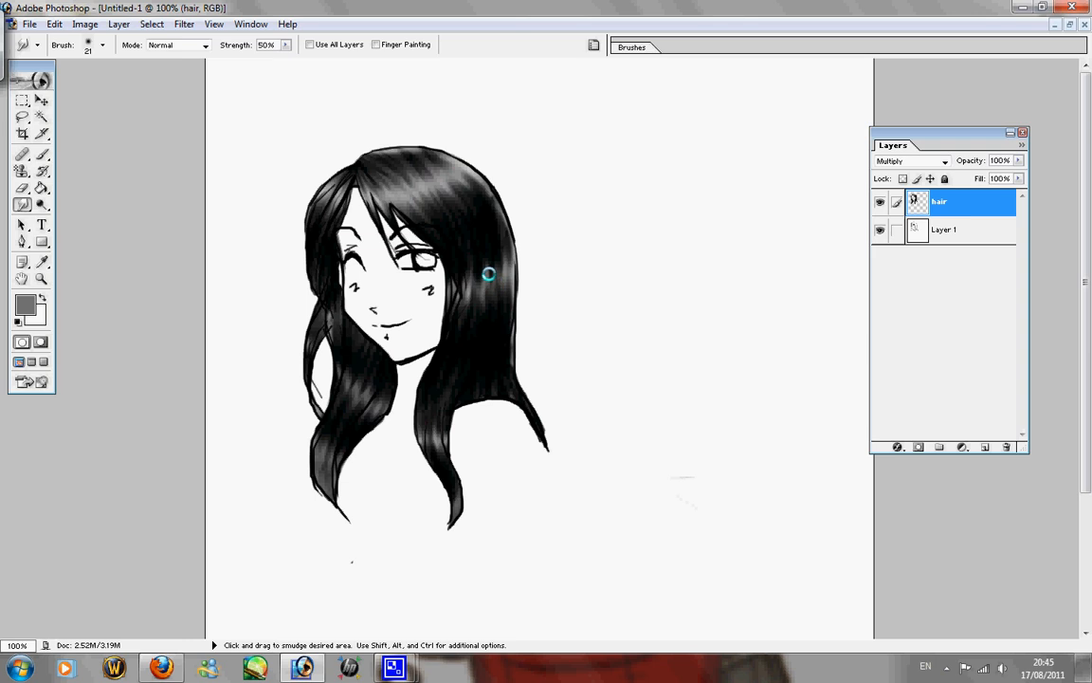
- Open Color Balance for the hair layer and shift the midtones toward yellow at -89
left_click(42, 204)
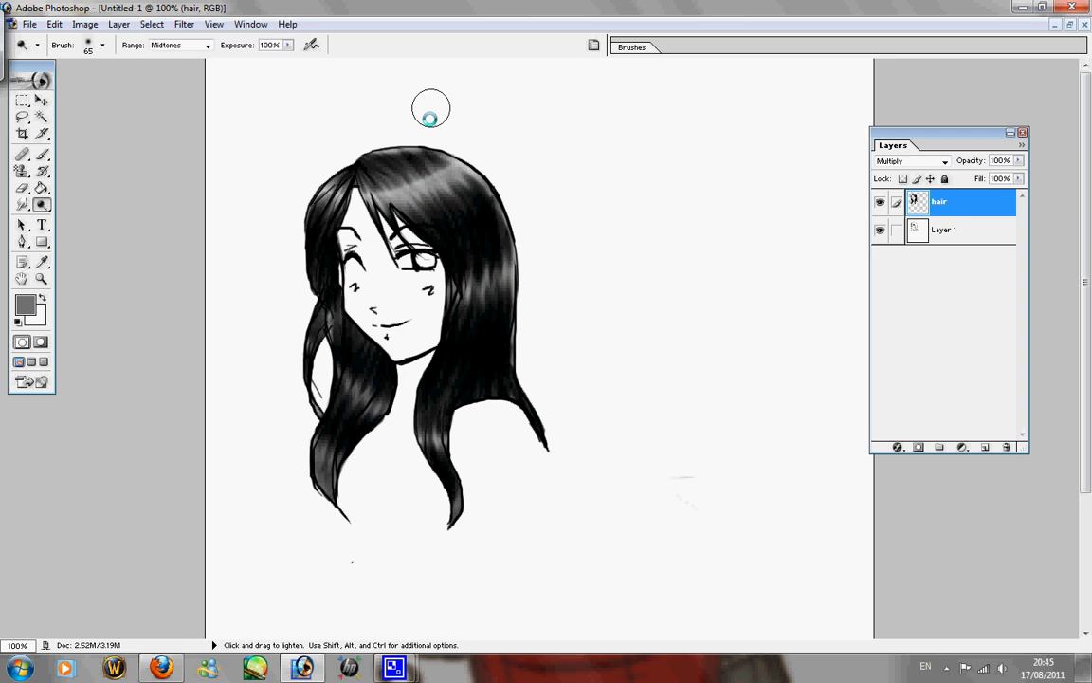
left_click(80, 24)
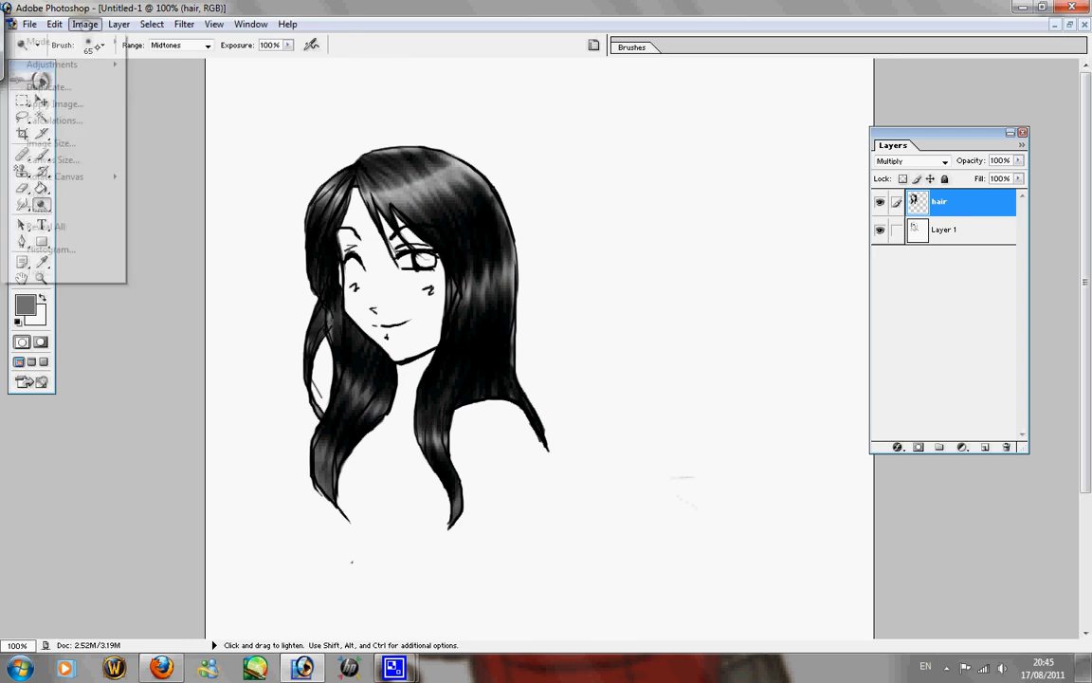
mouse_move(94, 63)
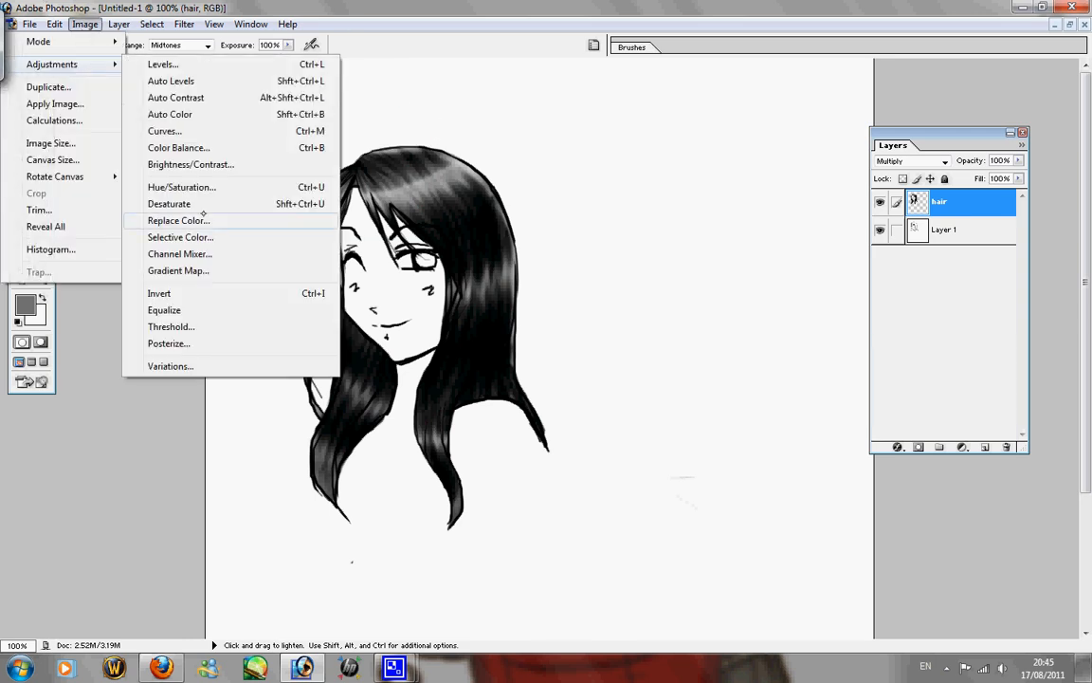
left_click(177, 147)
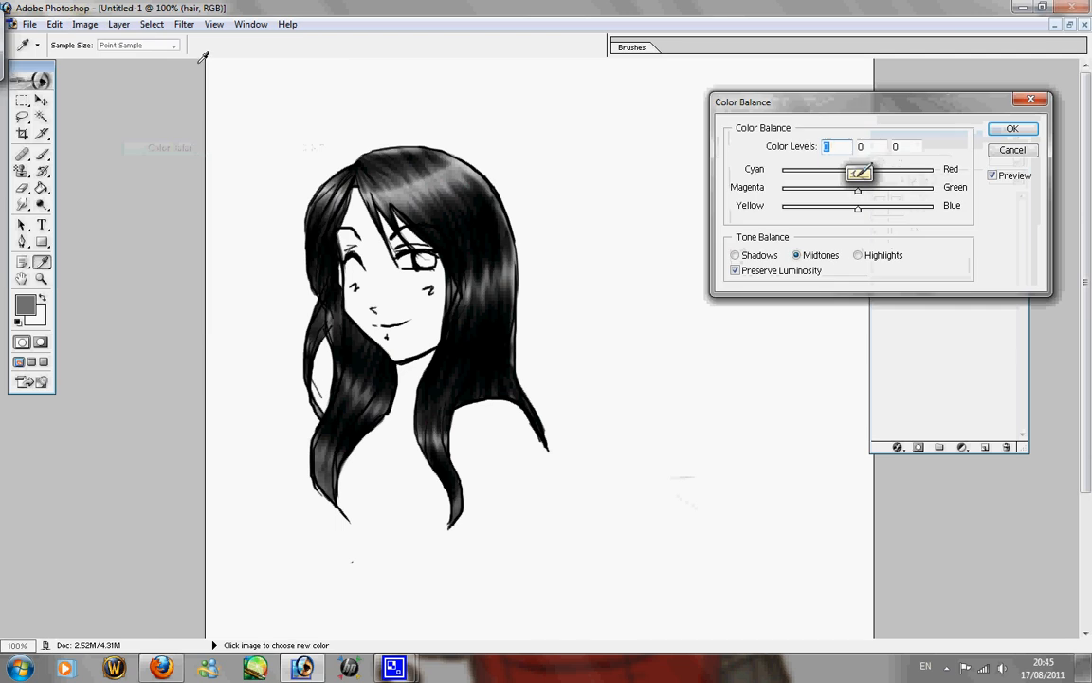
left_click_drag(786, 98, 713, 89)
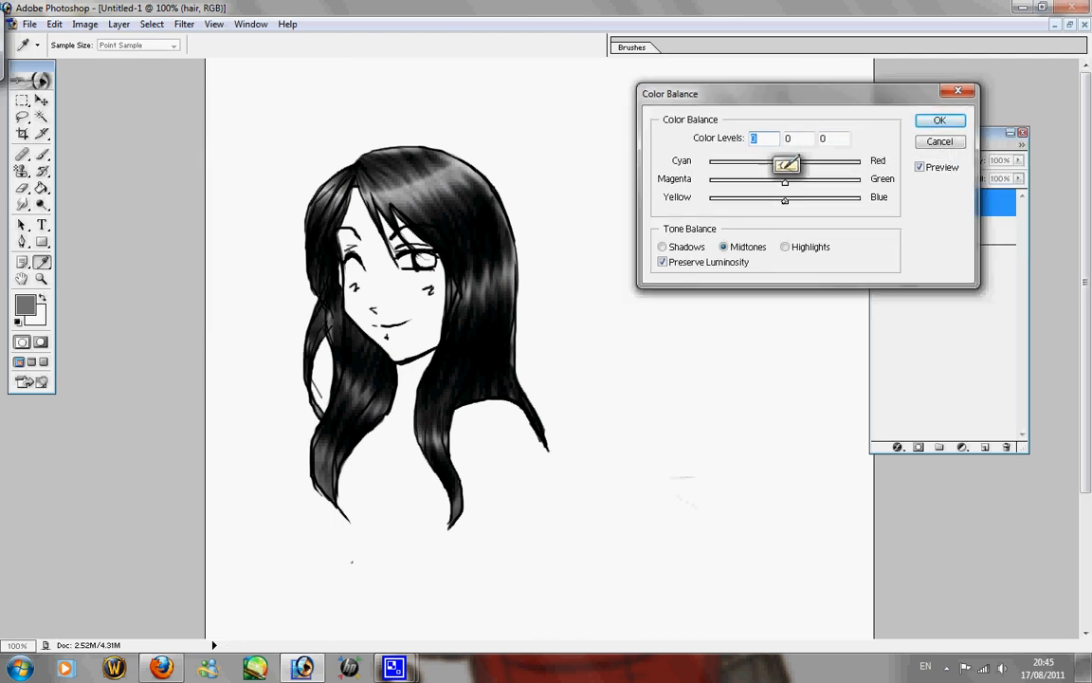
left_click_drag(786, 200, 716, 200)
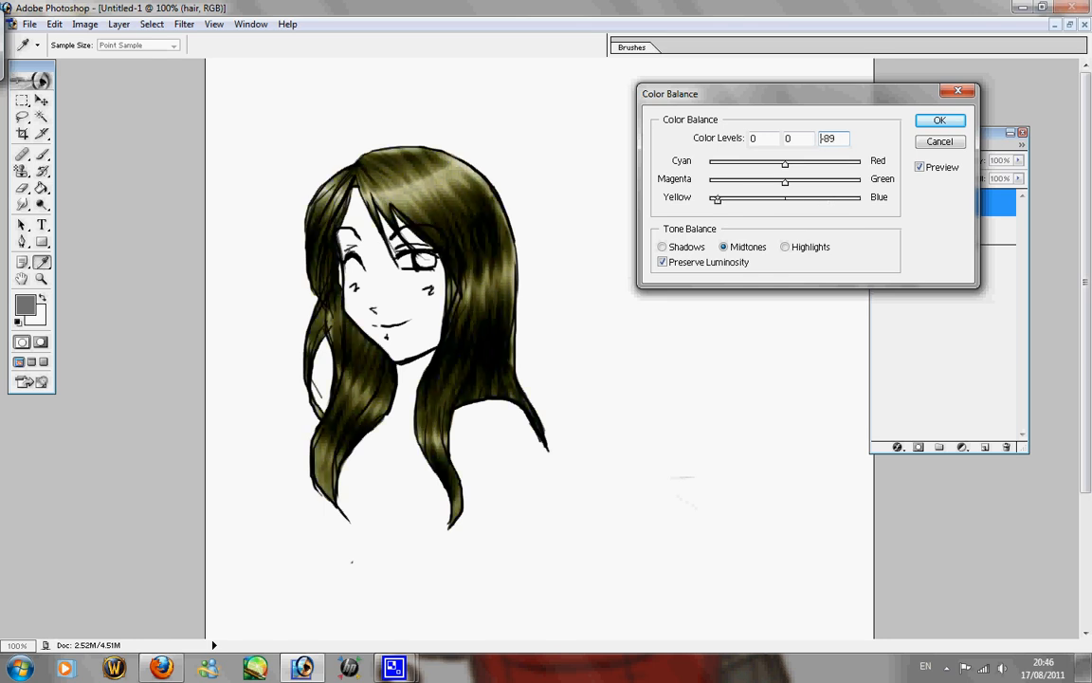
- Dismiss the Windows performance message by keeping the current color scheme, with a repeat reminder allowed
key("Escape")
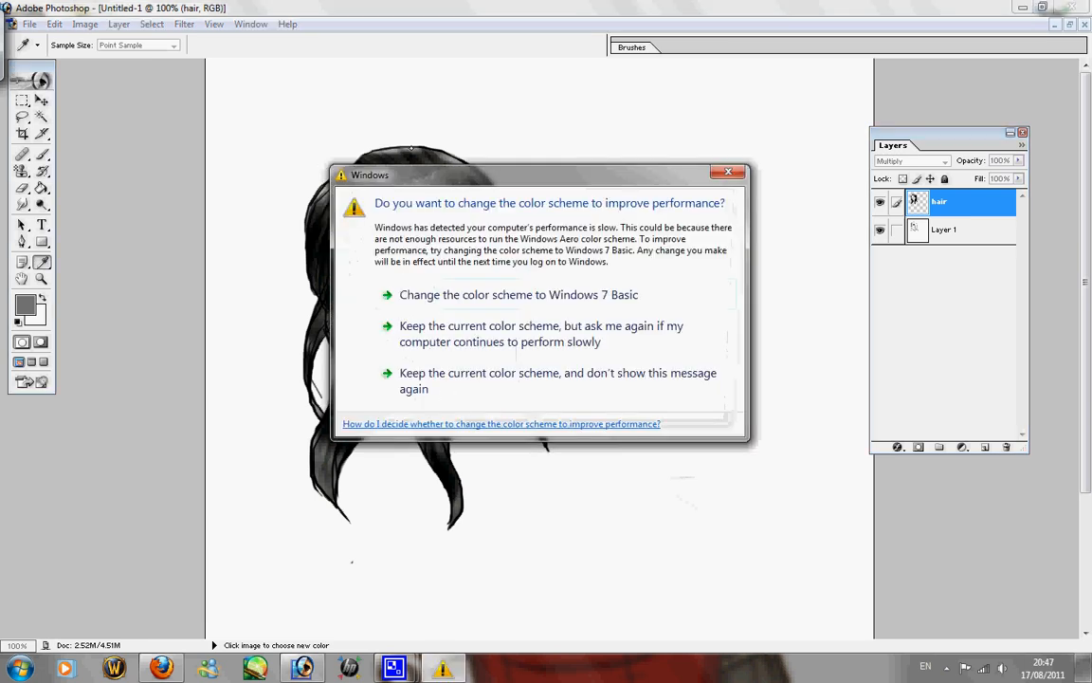
left_click_drag(461, 179, 529, 140)
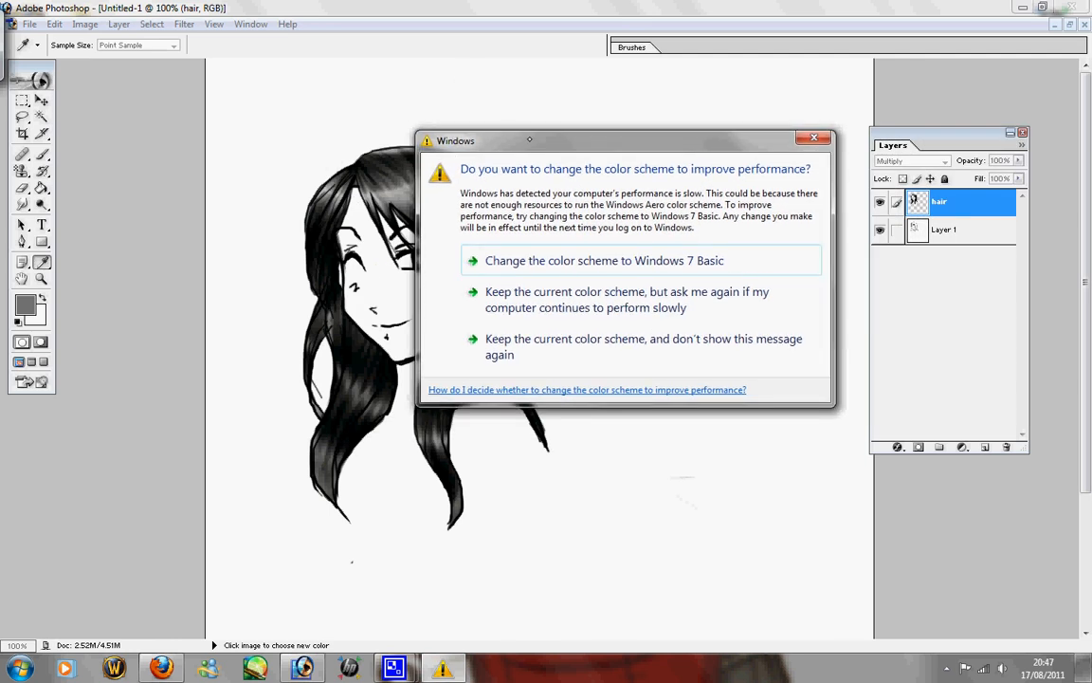
left_click(598, 308)
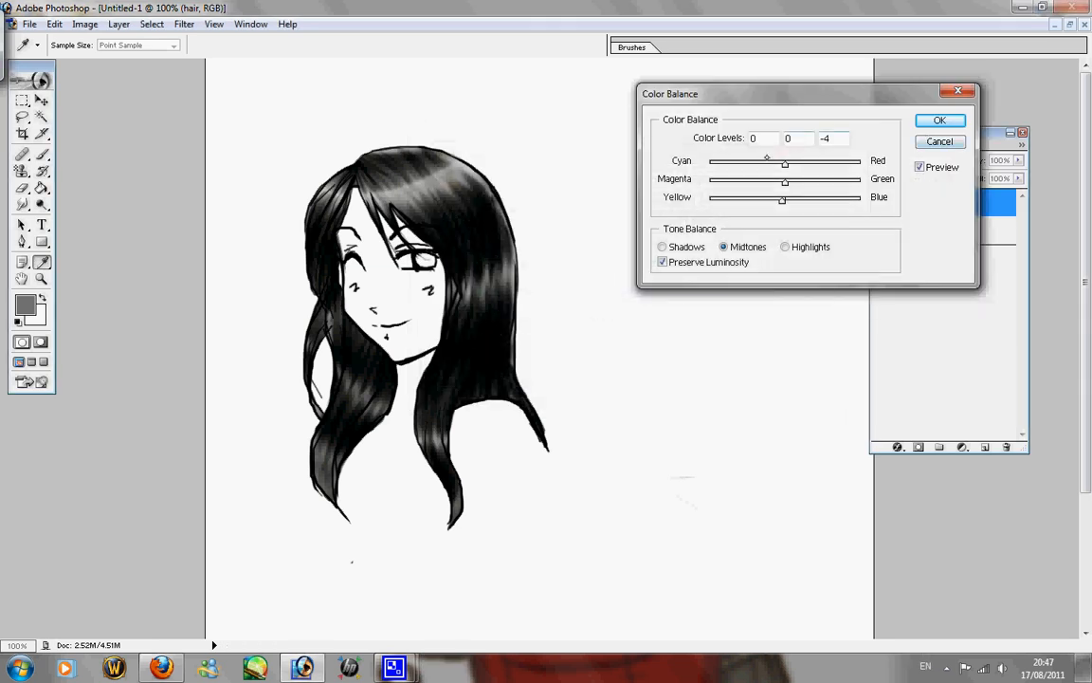
- Tint the hair dark teal by adjusting its midtones in Color Balance
left_click_drag(756, 163, 860, 163)
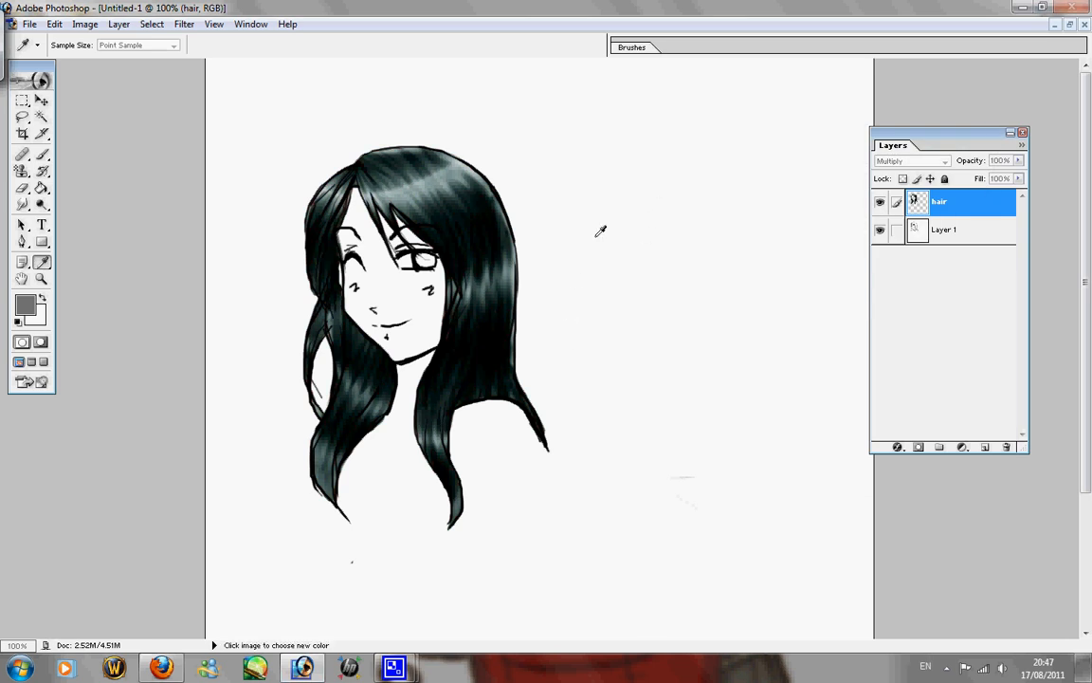
mouse_move(302, 669)
left_click(309, 580)
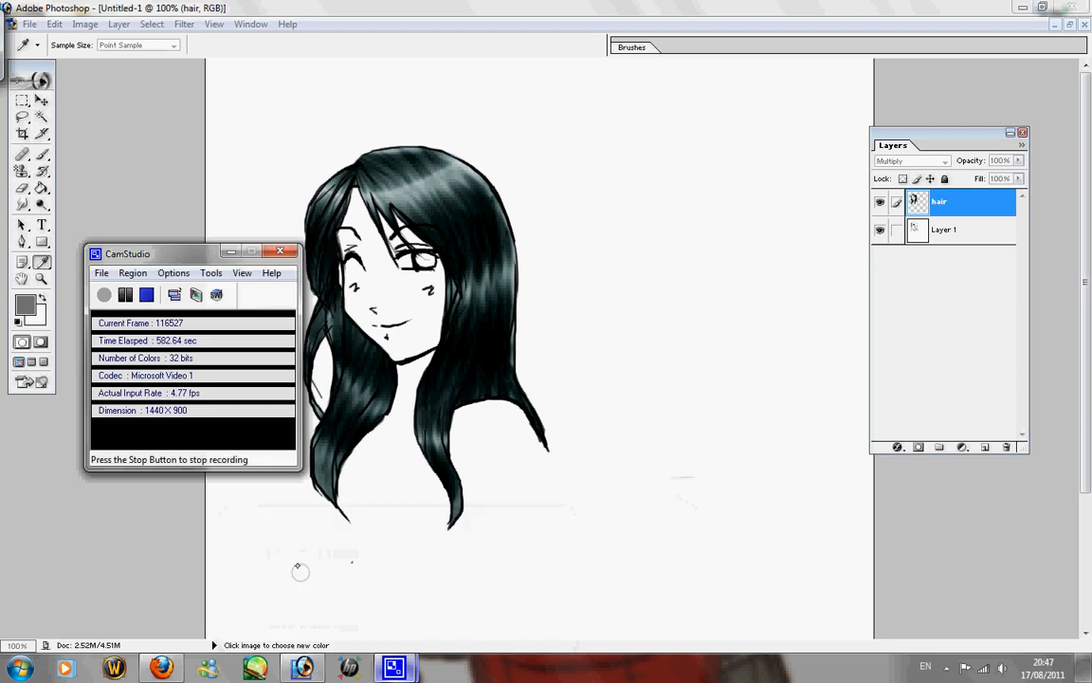